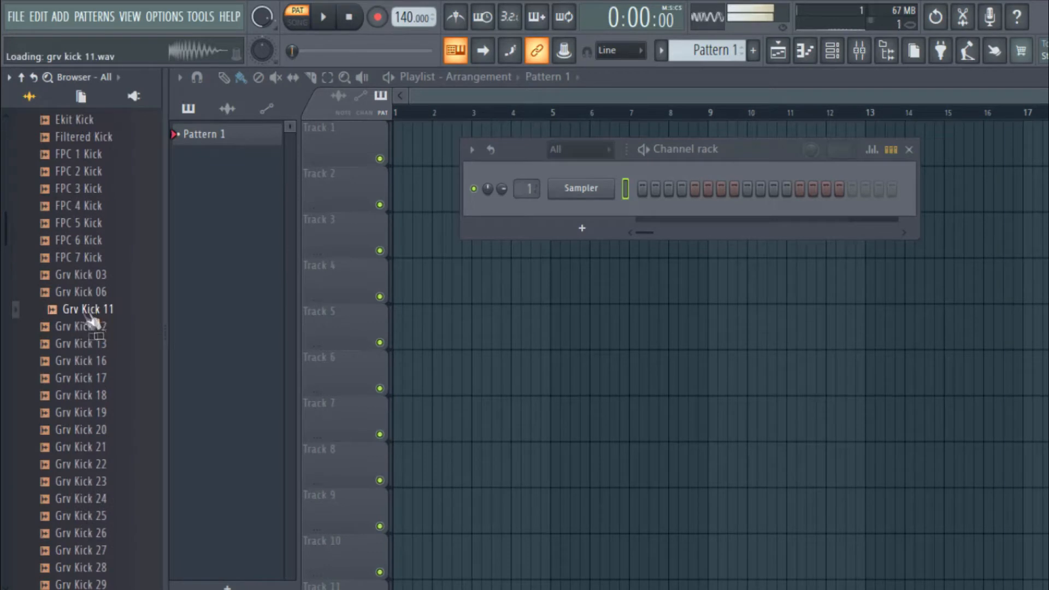
# Audition several Grv Kick samples and place Grv Kick 11 at the start of bar 1 on Track 2
pyautogui.click(88, 361)
pyautogui.click(86, 311)
pyautogui.click(85, 295)
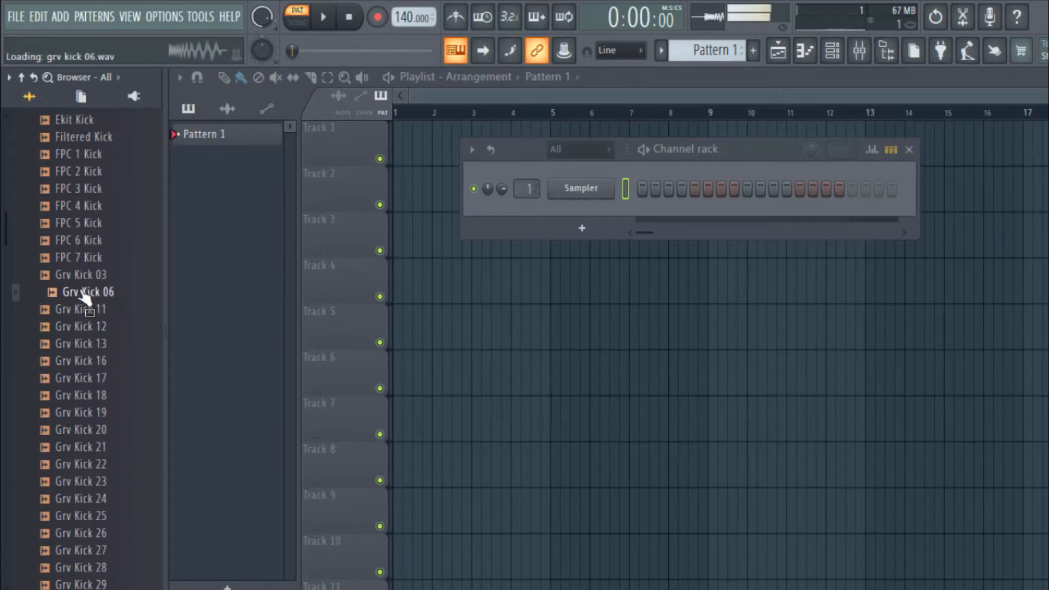
pyautogui.moveTo(88, 311); pyautogui.dragTo(341, 98)
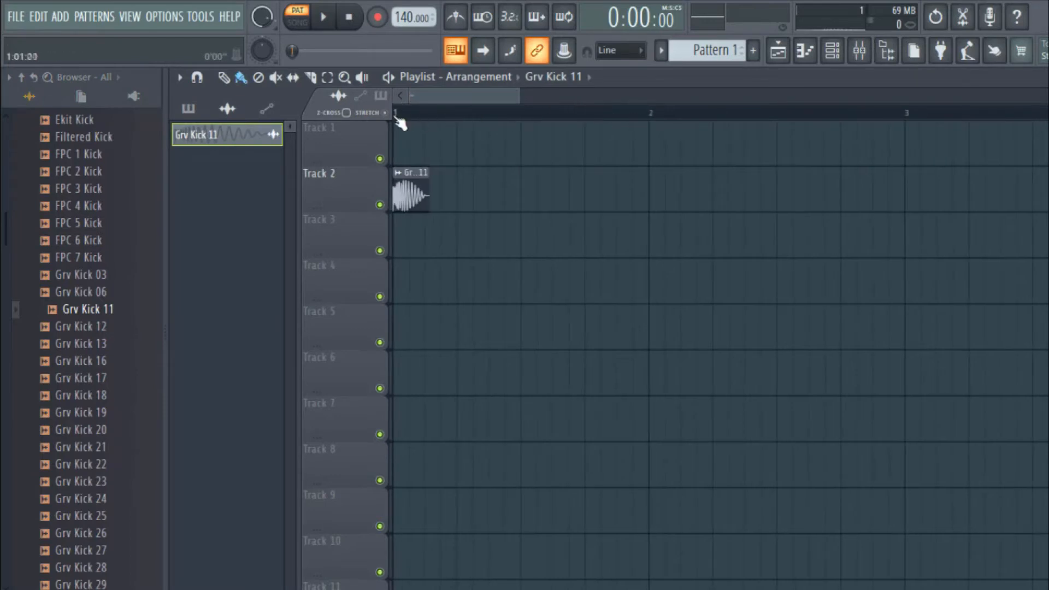
# Select bar 1 of the playlist as the playback range
pyautogui.hotkey('ctrl', 'a')
pyautogui.scroll(2, 661, 115)
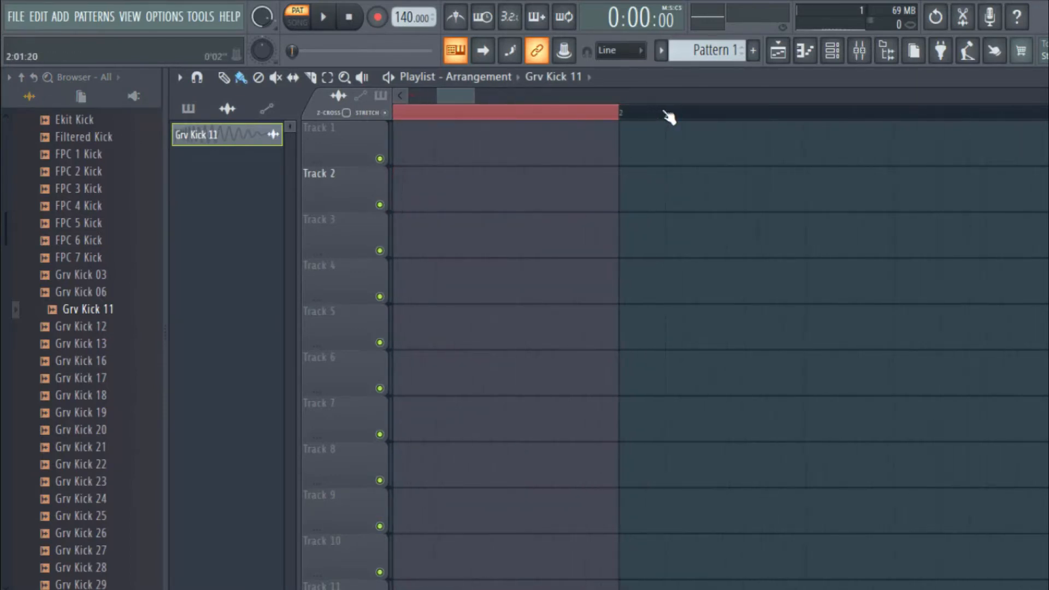
pyautogui.scroll(8, 98, 297)
# Audition the hi-hat samples and place Ekit 2 Hat clips on beats 2 and 4 of bar 1, above the kick
pyautogui.click(107, 374)
pyautogui.scroll(-5, 98, 350)
pyautogui.click(77, 276)
pyautogui.click(53, 208)
pyautogui.click(83, 329)
pyautogui.click(92, 397)
pyautogui.click(90, 364)
pyautogui.click(87, 346)
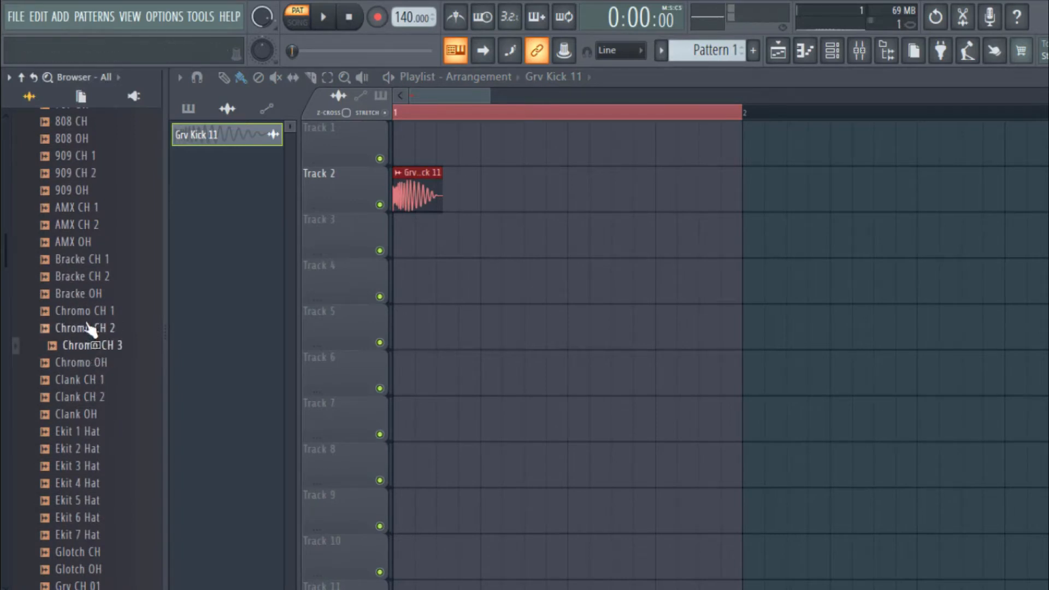
pyautogui.moveTo(84, 449); pyautogui.dragTo(517, 209)
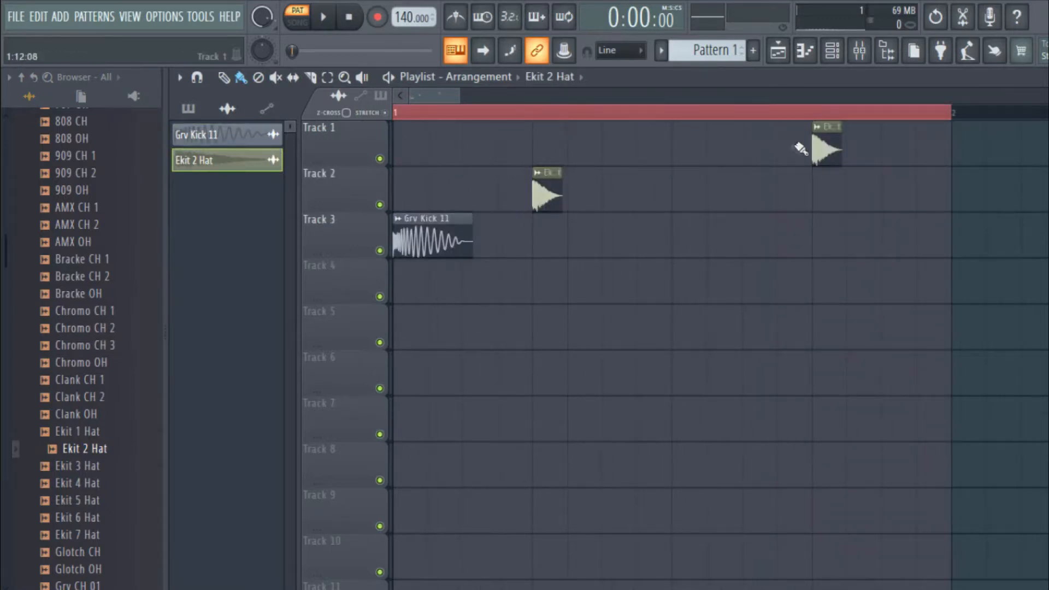
# Route the Grv Kick 11 channel to mixer track 1 and the Ekit 2 Hat channel to mixer track 2, and start a new pattern
pyautogui.click(834, 54)
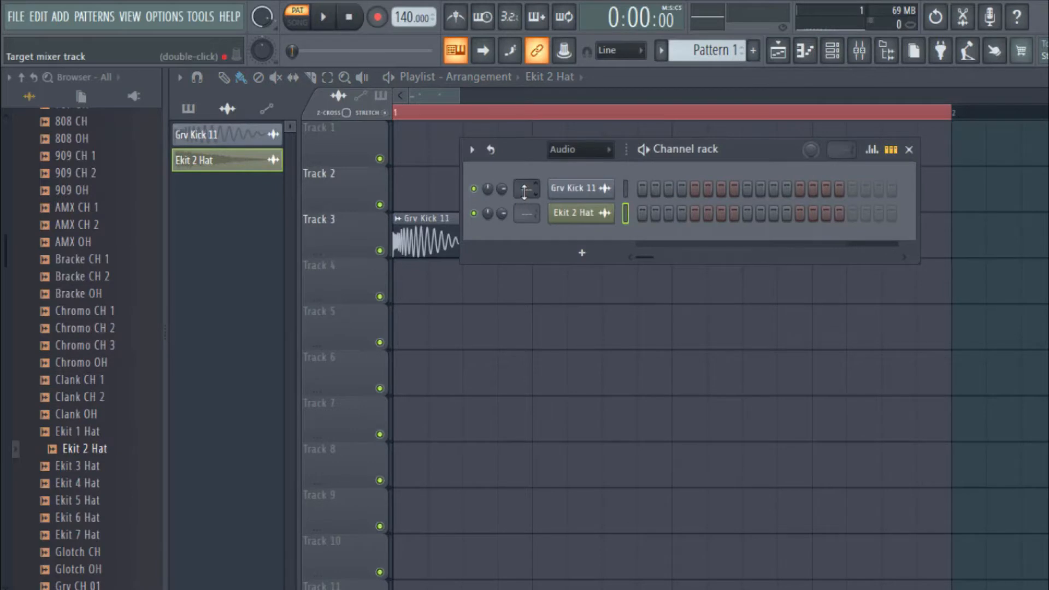
pyautogui.moveTo(524, 191); pyautogui.dragTo(525, 186)
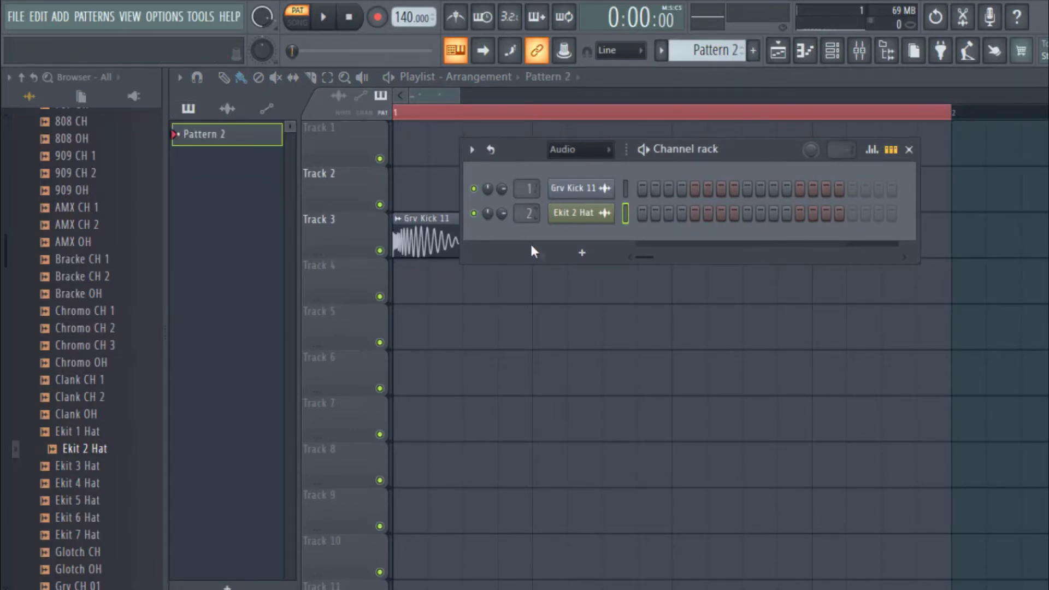
# Add an FL Keys instrument channel and close its plugin window
pyautogui.rightClick(581, 253)
pyautogui.click(42, 571)
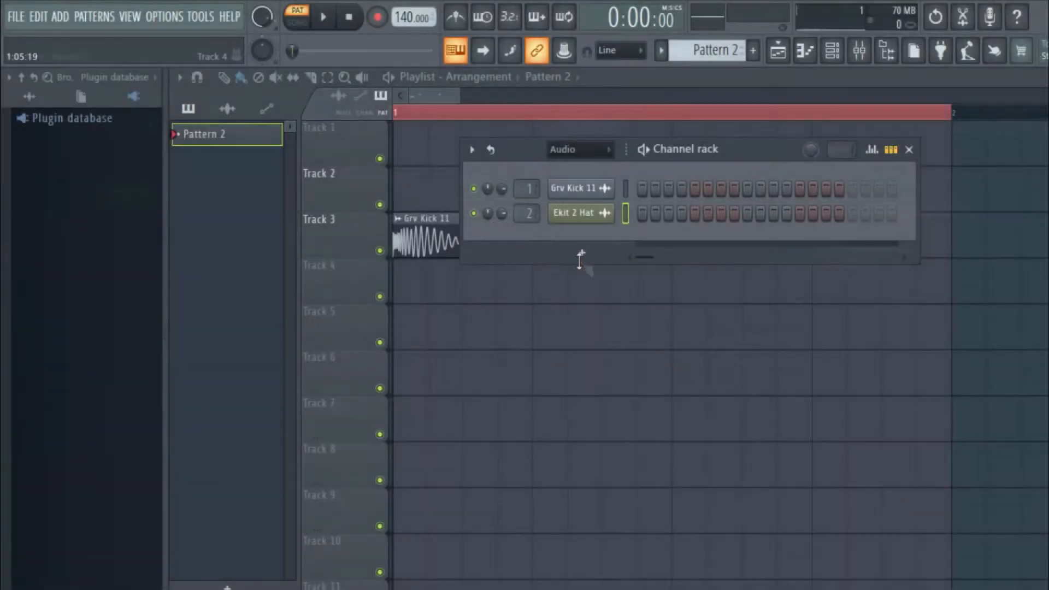
pyautogui.click(581, 255)
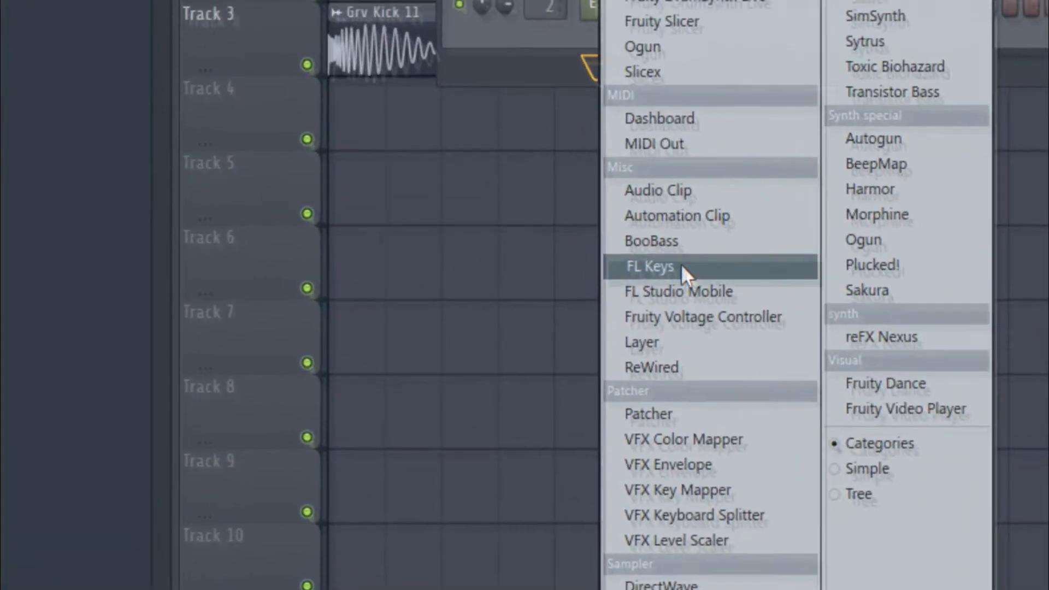
pyautogui.click(682, 268)
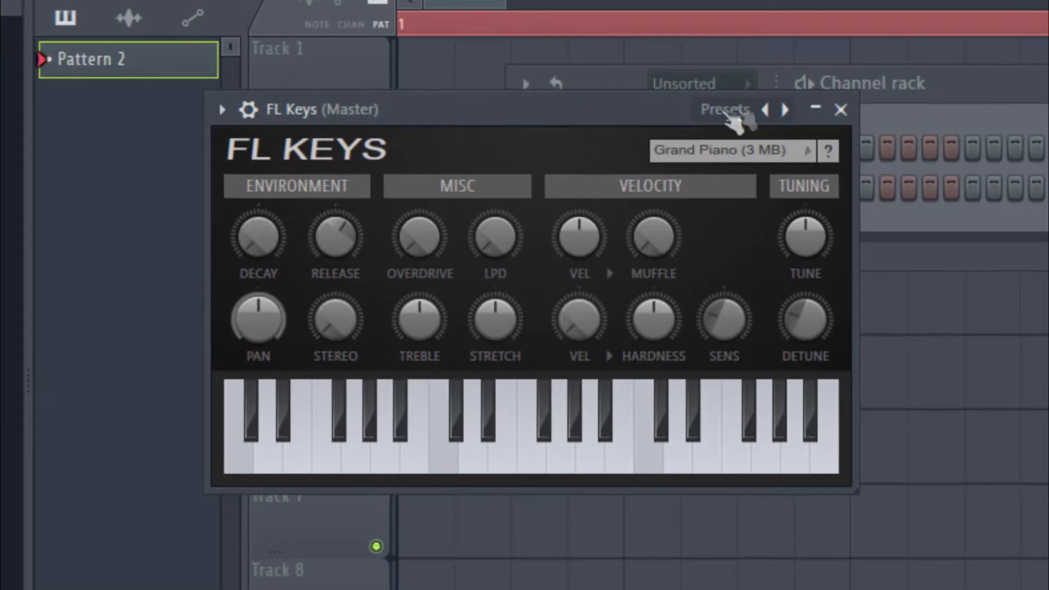
pyautogui.click(840, 110)
# In the FL Keys piano roll, place four C8 eighth notes on the offbeats of bar 1 and play them back
pyautogui.rightClick(682, 197)
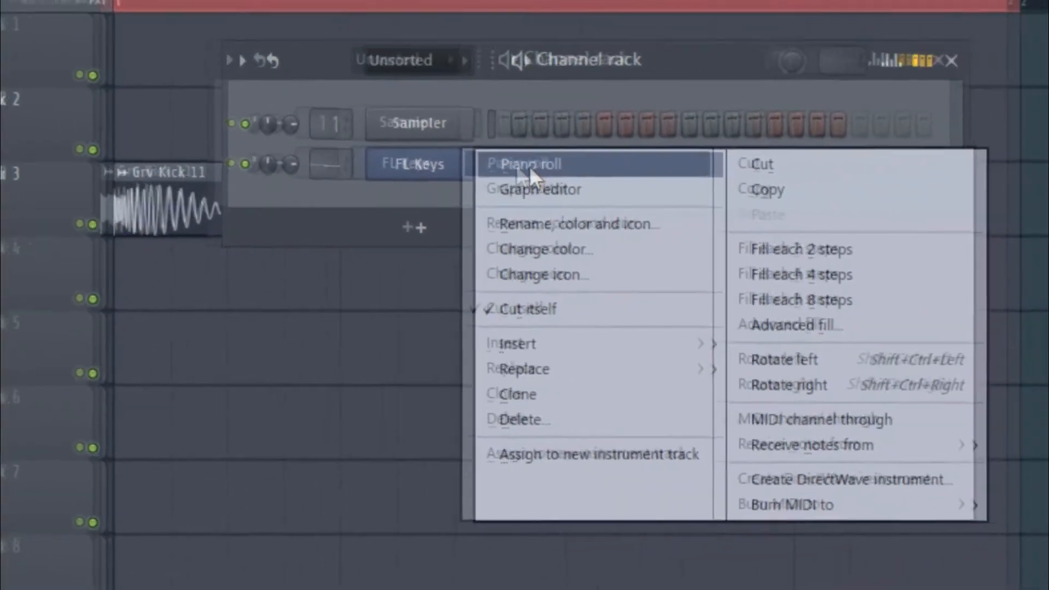
pyautogui.click(800, 188)
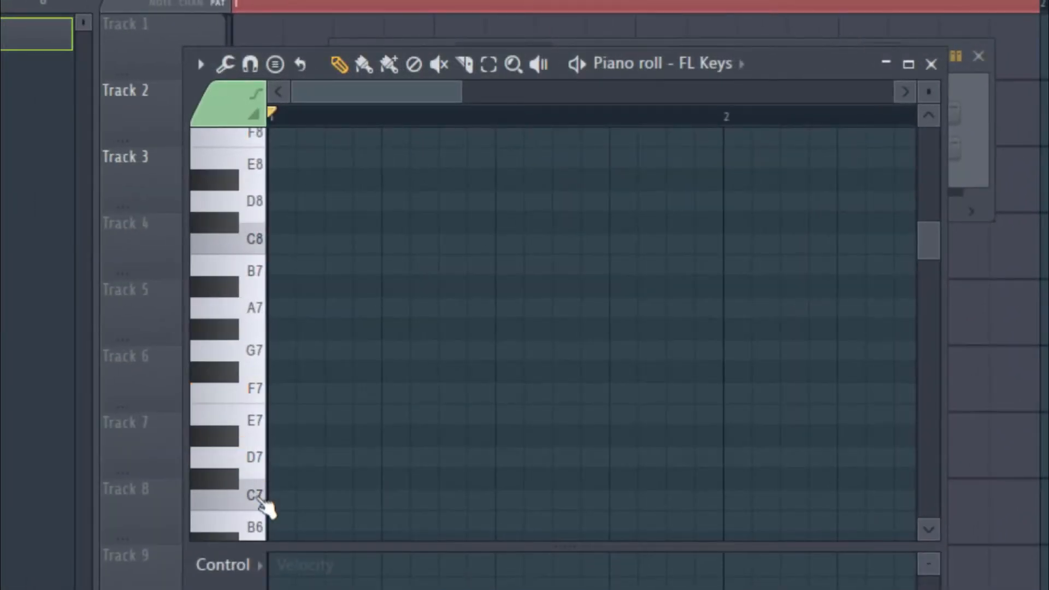
pyautogui.click(255, 310)
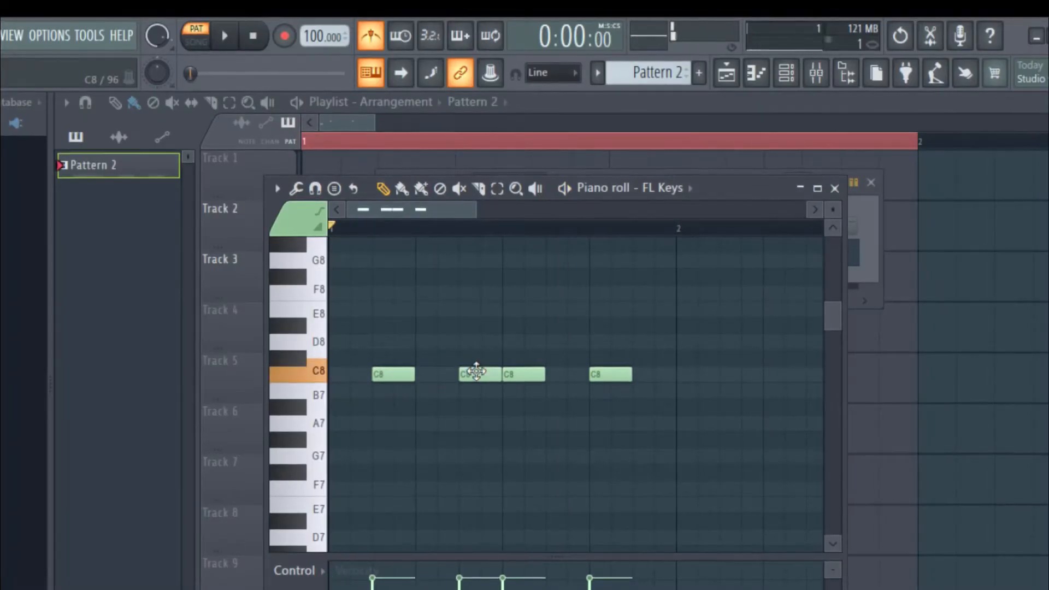
pyautogui.moveTo(552, 378); pyautogui.dragTo(636, 371)
pyautogui.press('space')
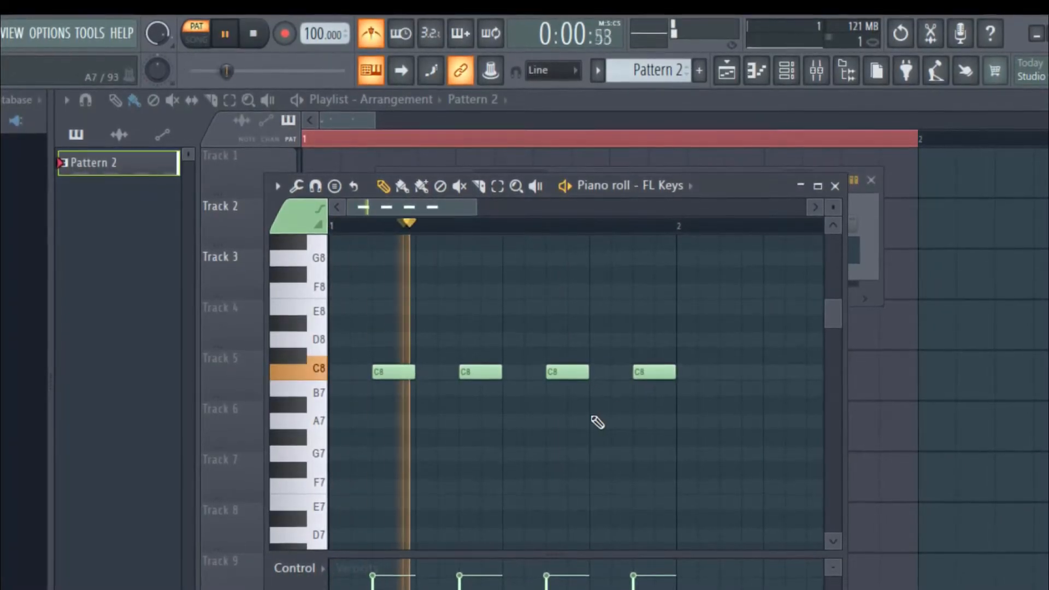
pyautogui.press('space')
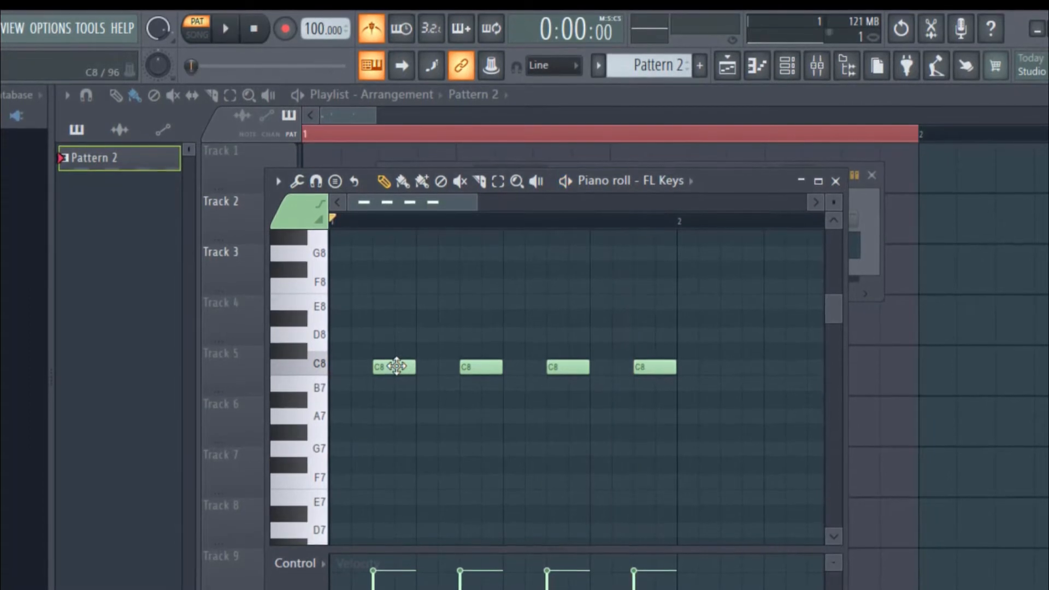
# Stack D#8 and G8 on the first C8 note and rework the chord into F7, G#7 and C8
pyautogui.click(394, 317)
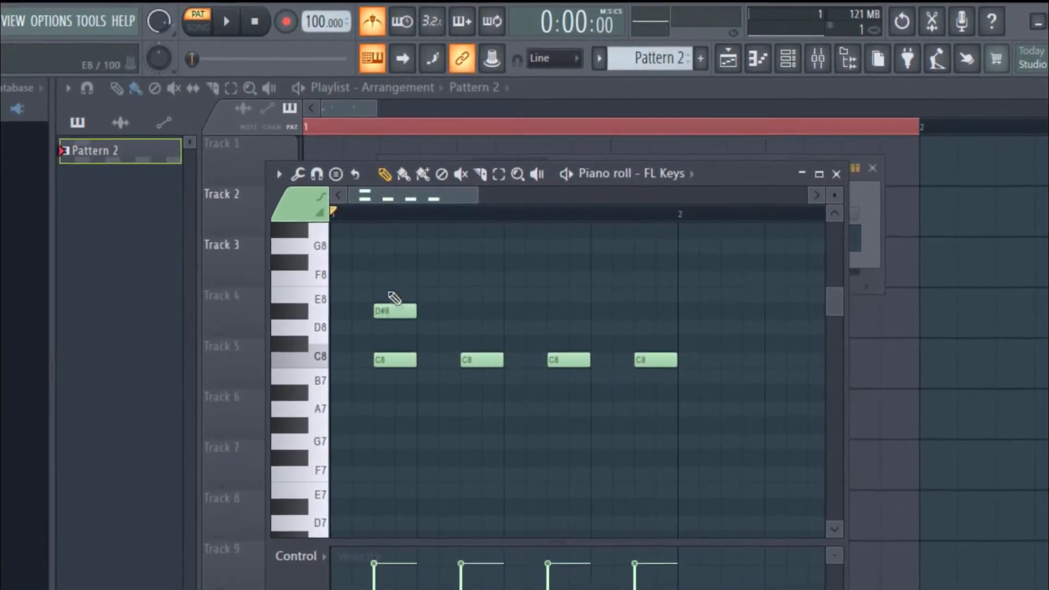
pyautogui.click(393, 243)
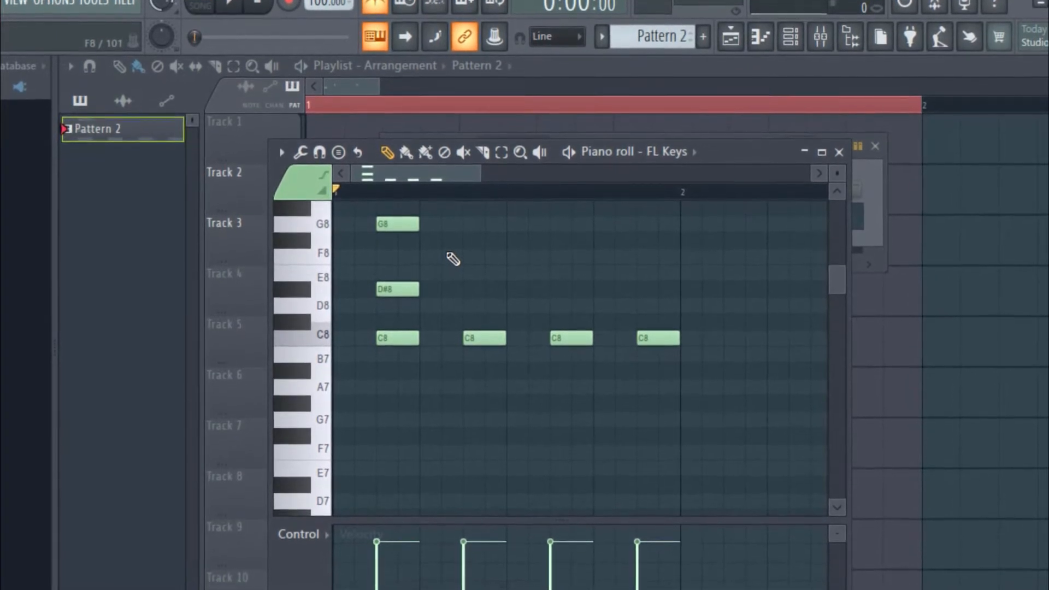
pyautogui.moveTo(446, 235); pyautogui.dragTo(386, 433)
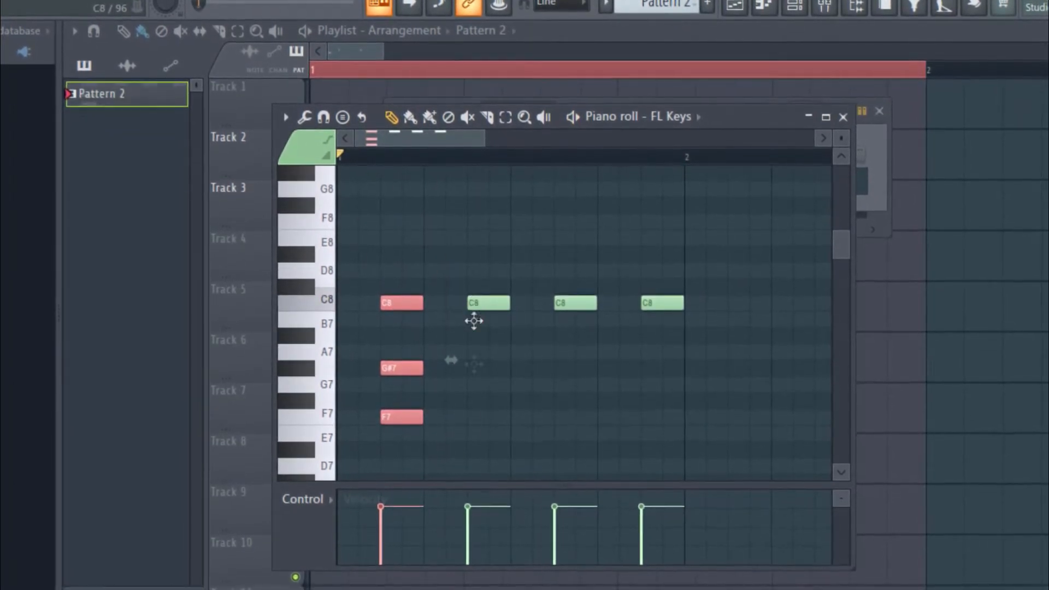
# Complete the remaining three offbeats with the same F7, G#7 and C8 chord and play the pattern
pyautogui.moveTo(473, 311); pyautogui.dragTo(483, 426)
pyautogui.moveTo(562, 301); pyautogui.dragTo(480, 366)
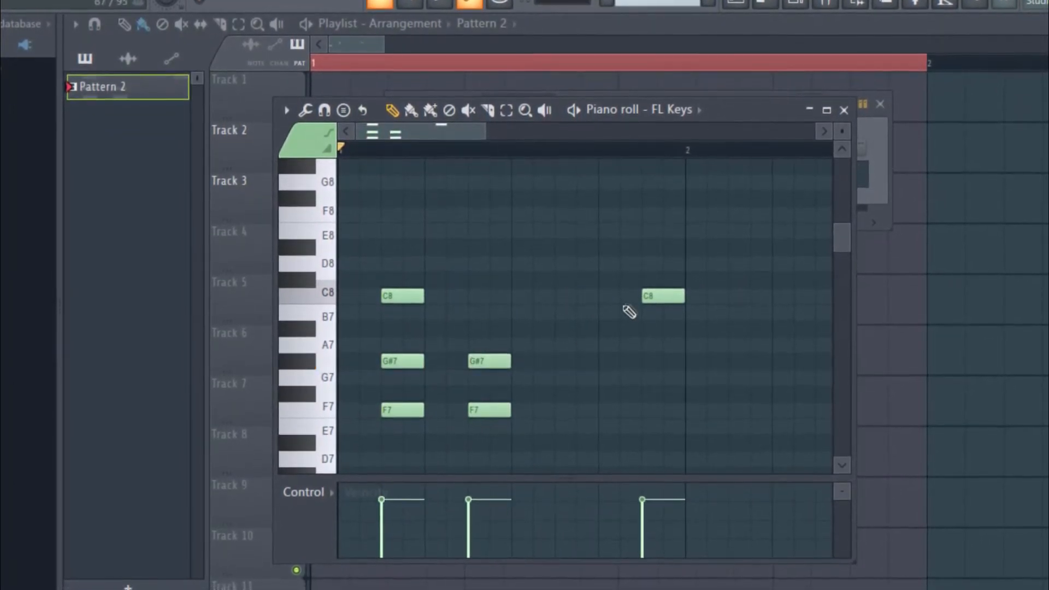
pyautogui.moveTo(647, 296); pyautogui.dragTo(529, 306)
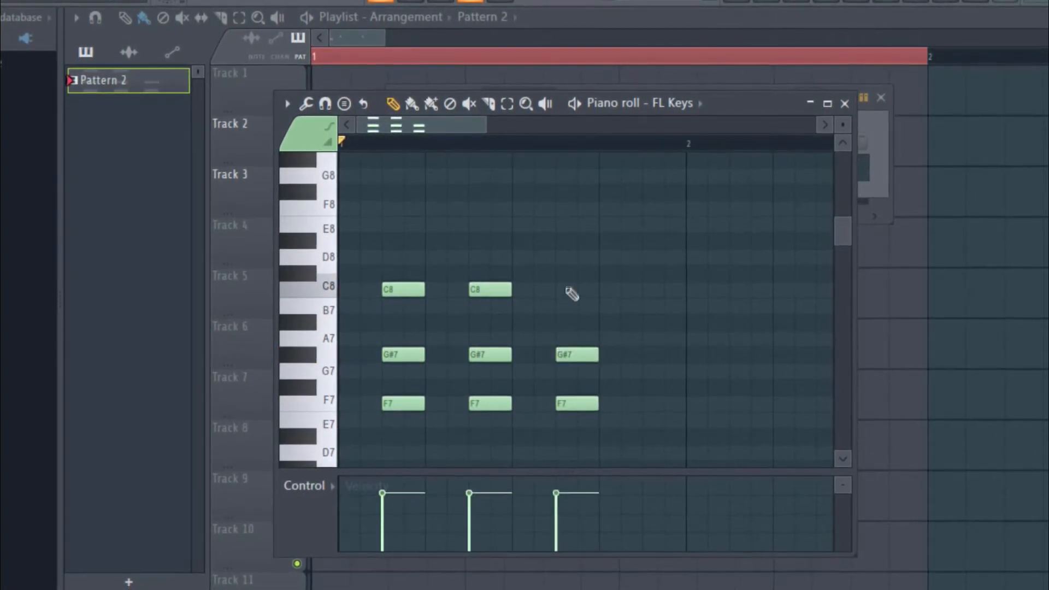
pyautogui.click(655, 354)
pyautogui.click(656, 289)
pyautogui.press('space')
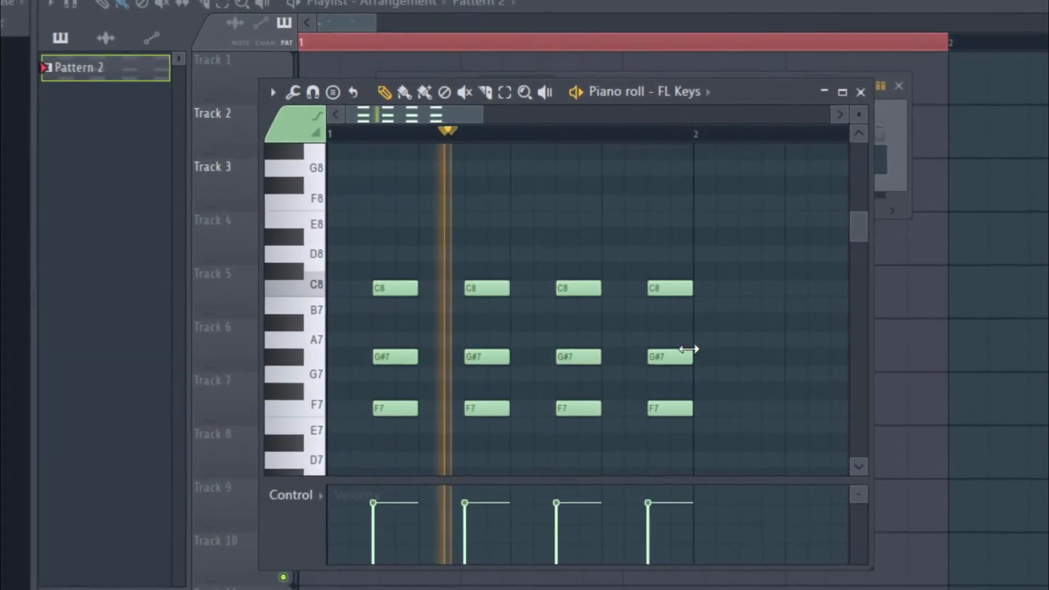
pyautogui.press('space')
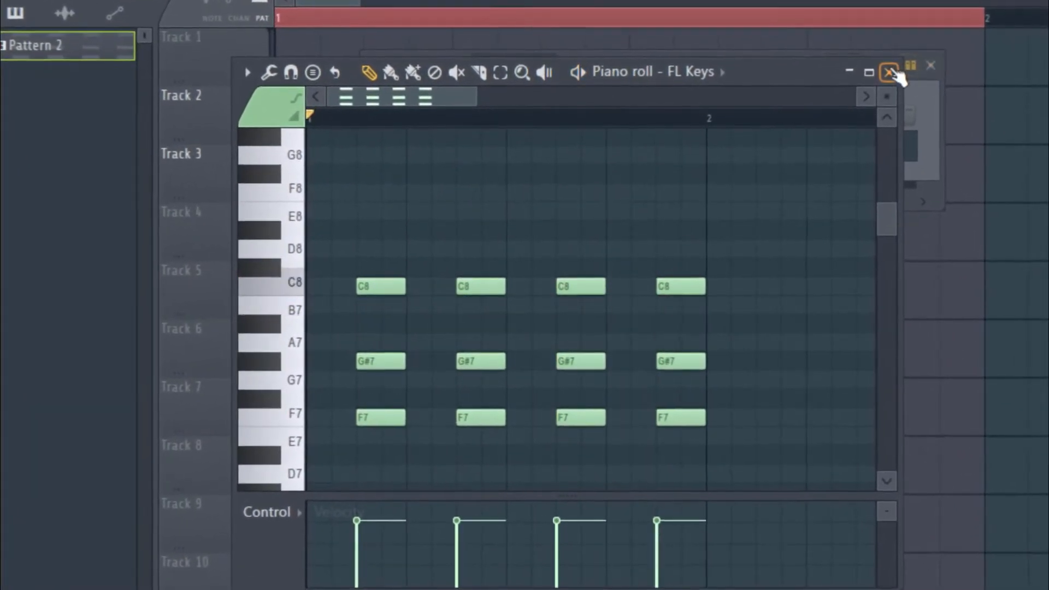
# Close the piano roll and place Pattern 2 at the start of bar 1 on Track 1
pyautogui.click(889, 73)
pyautogui.click(400, 266)
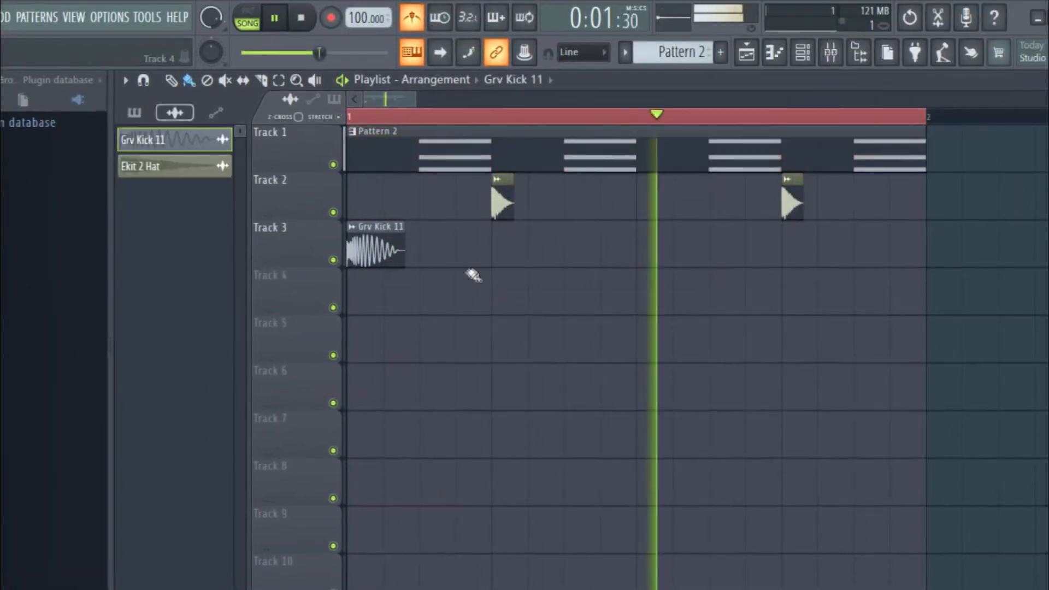
# Add four more Grv Kick 11 clips on Track 3 at steps 4, 7, 9 and 11 of bar 1, checking them in playback
pyautogui.press('space')
pyautogui.click(457, 250)
pyautogui.press('space')
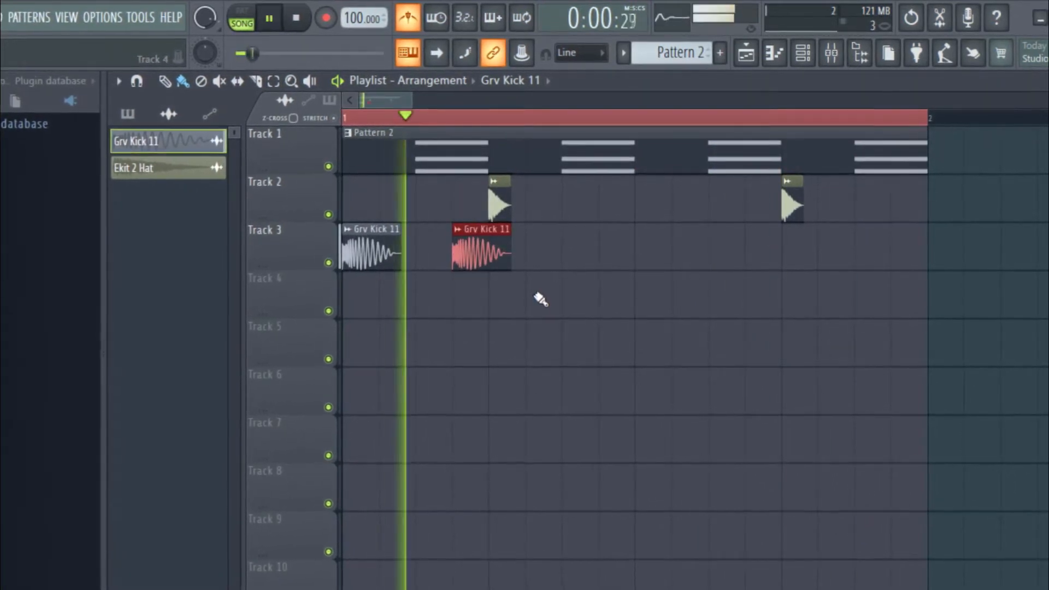
pyautogui.click(562, 260)
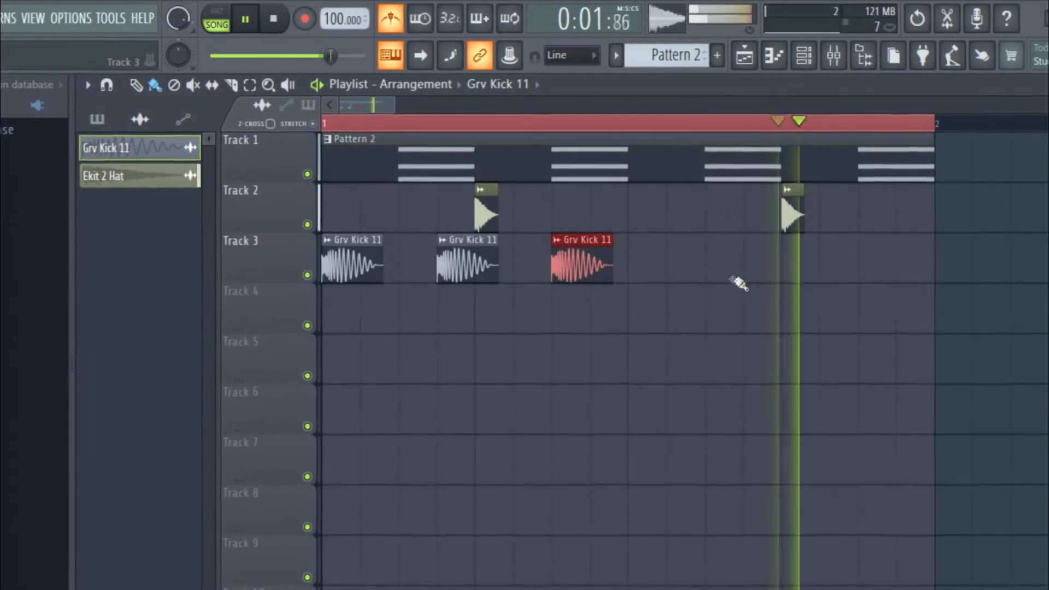
pyautogui.click(702, 265)
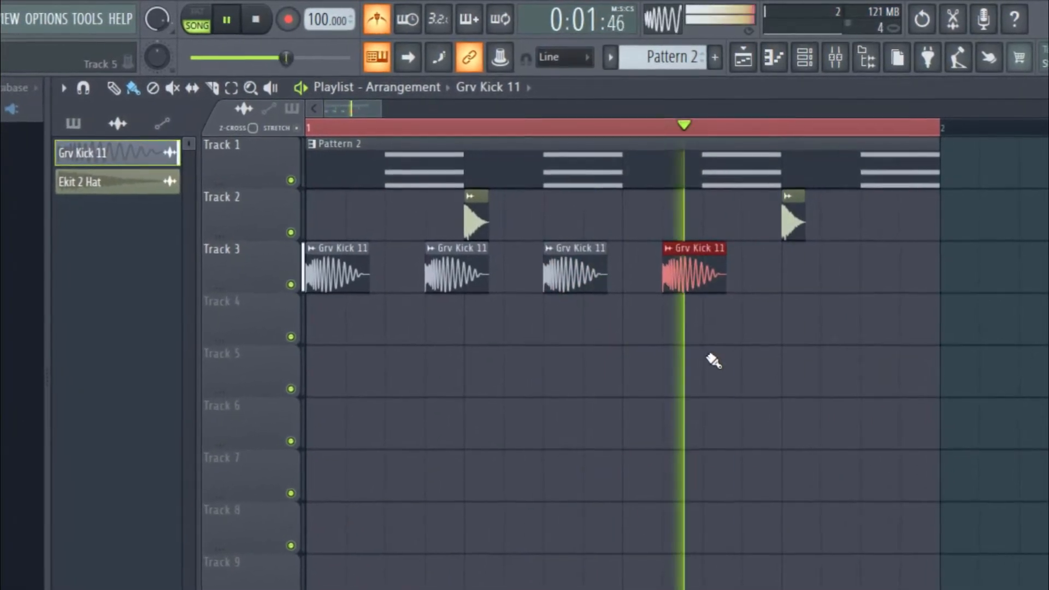
pyautogui.moveTo(685, 274); pyautogui.dragTo(646, 273)
pyautogui.click(698, 276)
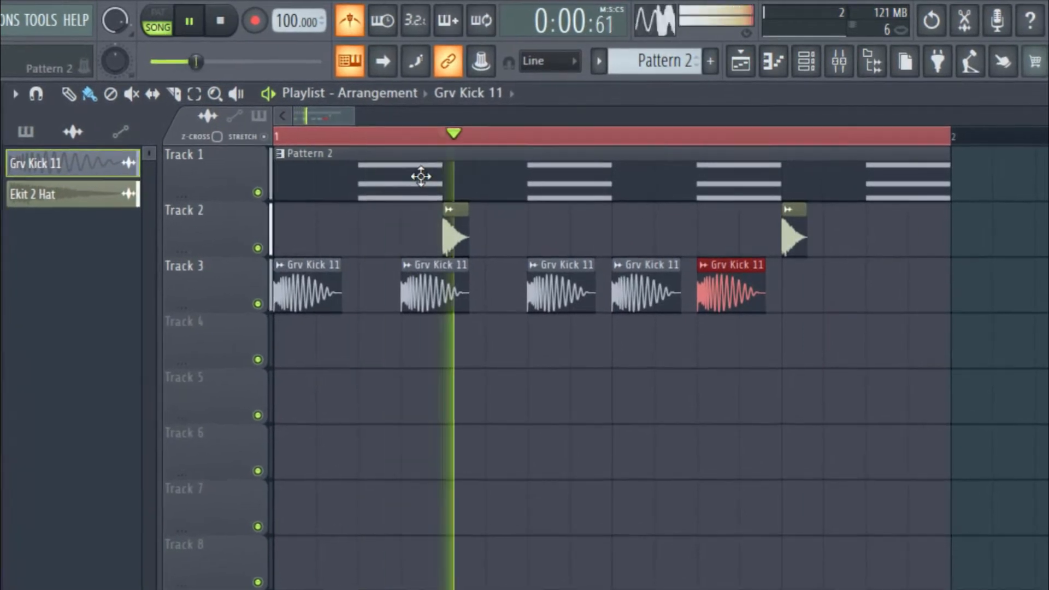
pyautogui.press('space')
# Show all channels in the channel rack, route FL Keys to mixer track 3 and start a new pattern
pyautogui.click(838, 60)
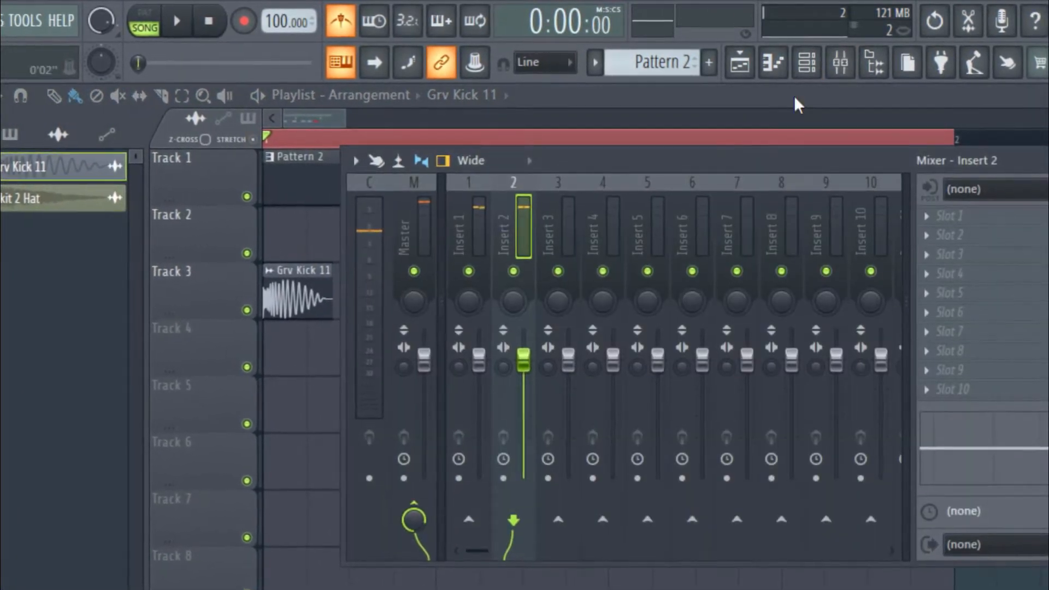
pyautogui.click(840, 63)
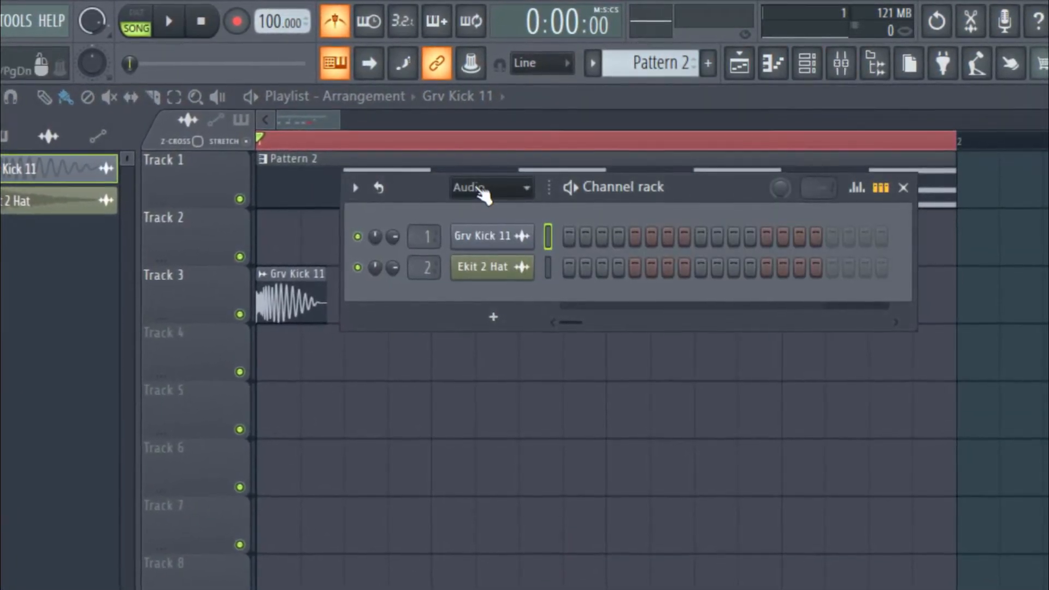
pyautogui.click(482, 213)
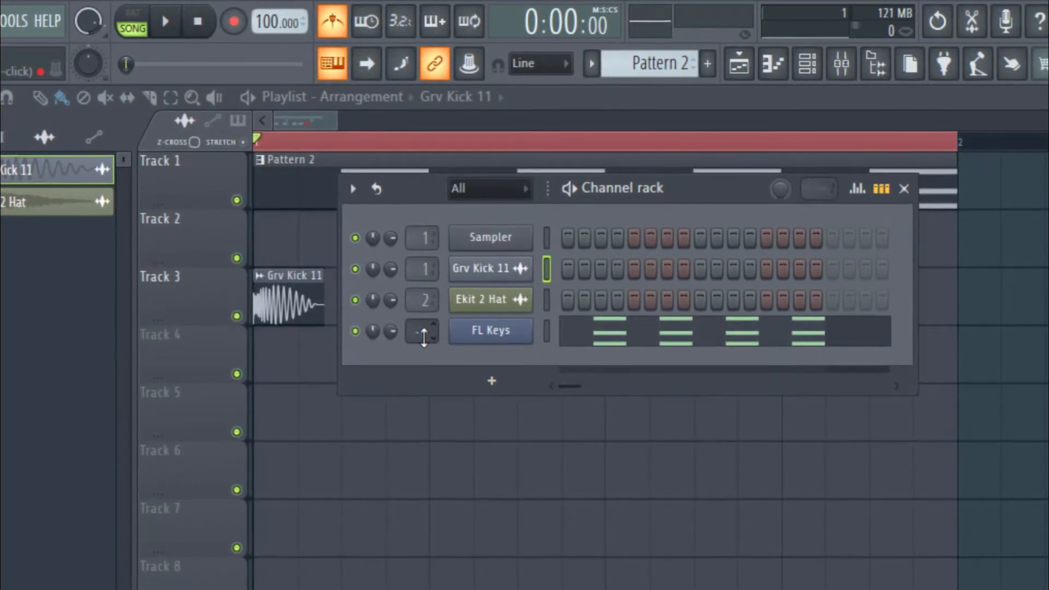
pyautogui.press('3')
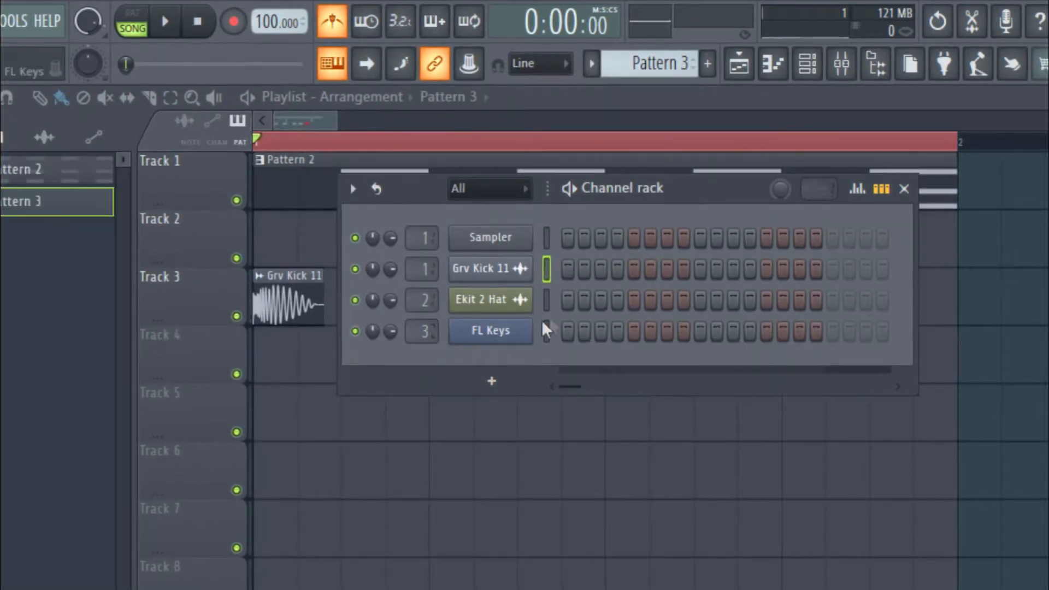
# Add a FLEX channel with the Creatures Gather preset from the Olbaid Compendium pack and route it to mixer track 4
pyautogui.rightClick(484, 389)
pyautogui.moveTo(15, 251); pyautogui.dragTo(492, 368)
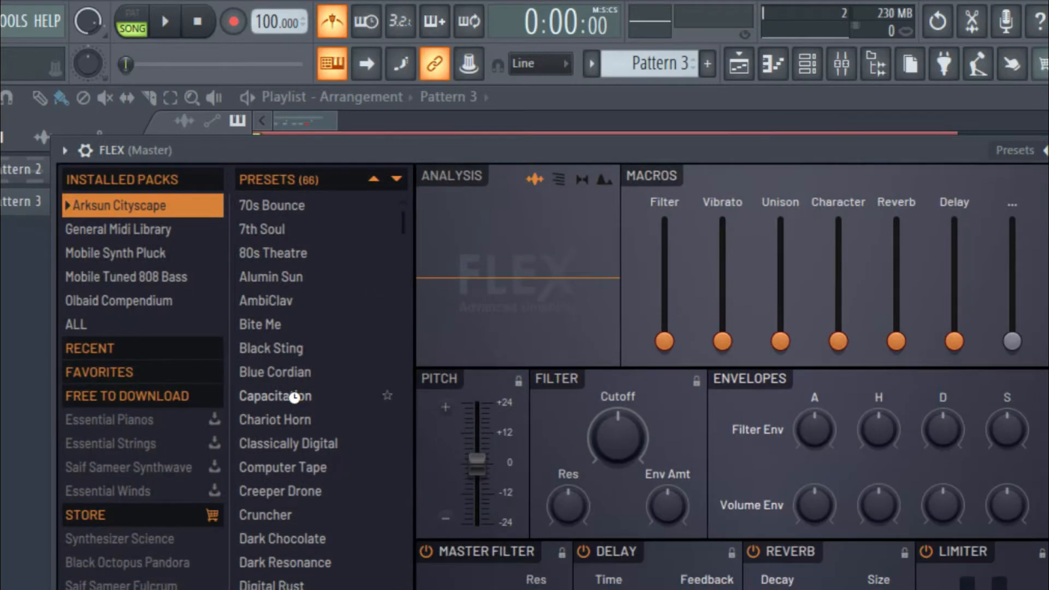
pyautogui.click(295, 396)
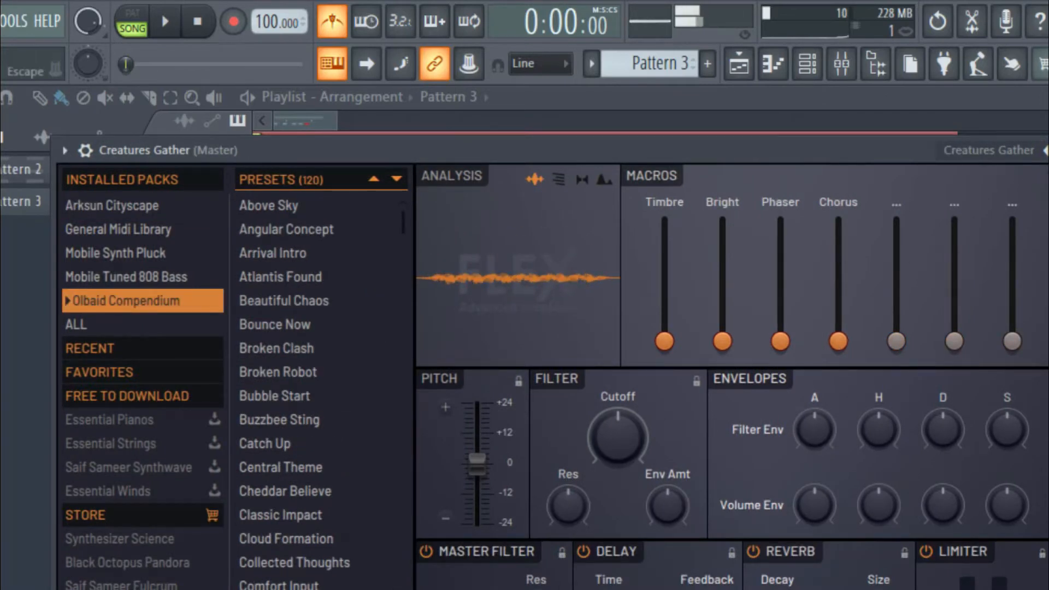
pyautogui.click(1046, 150)
pyautogui.moveTo(421, 362); pyautogui.dragTo(422, 351)
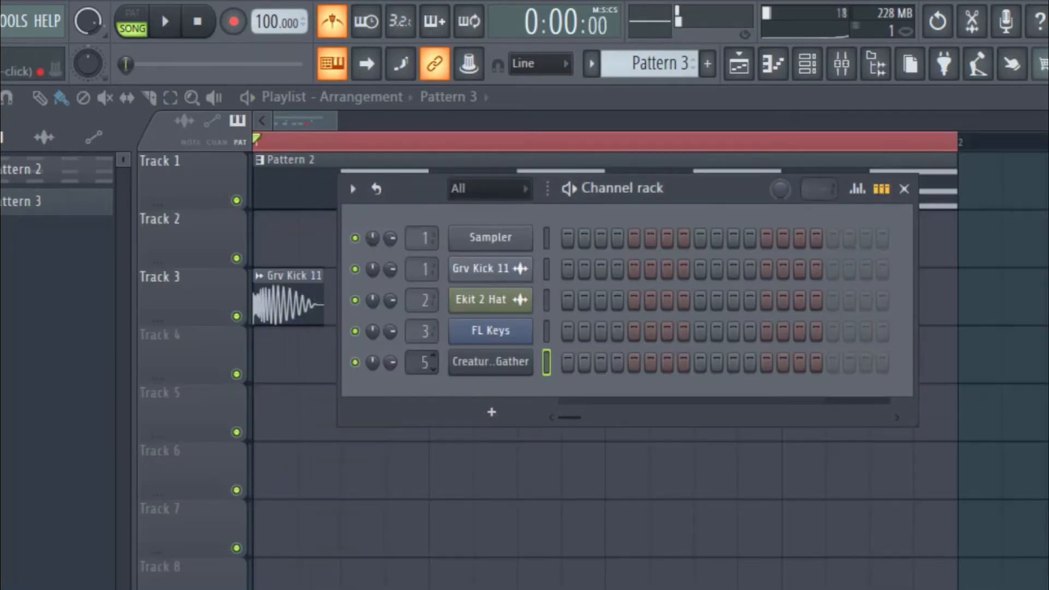
# Open the Creatures Gather piano roll, draw one-bar F7 and G#7 notes from the start of bar 1, and play them
pyautogui.rightClick(504, 369)
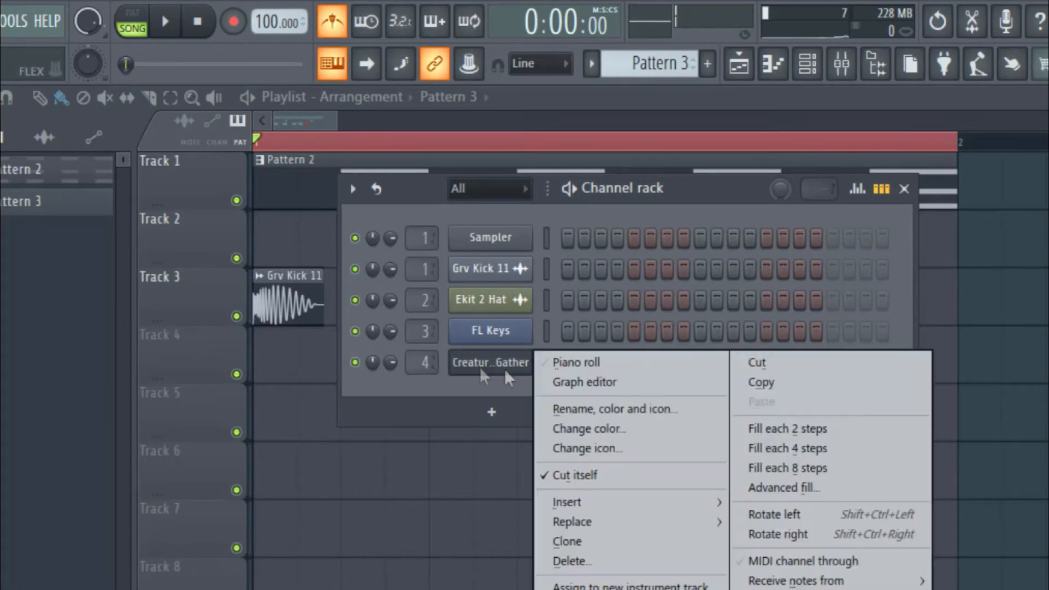
pyautogui.click(557, 362)
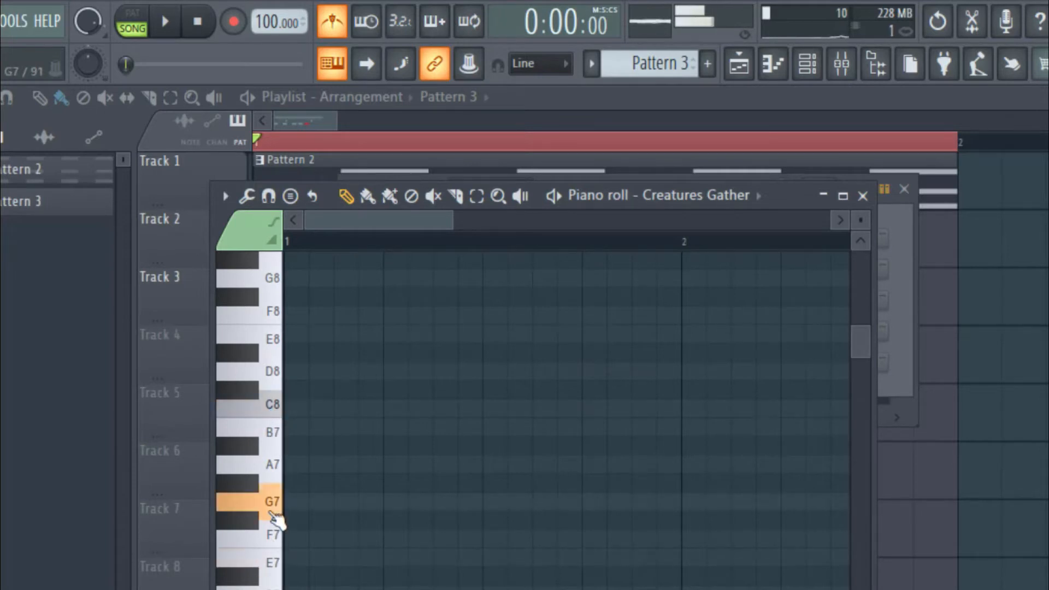
pyautogui.scroll(-2, 293, 426)
pyautogui.press('KP_1')
pyautogui.moveTo(321, 428); pyautogui.dragTo(682, 420)
pyautogui.click(327, 391)
pyautogui.moveTo(344, 387); pyautogui.dragTo(321, 357)
pyautogui.press('space')
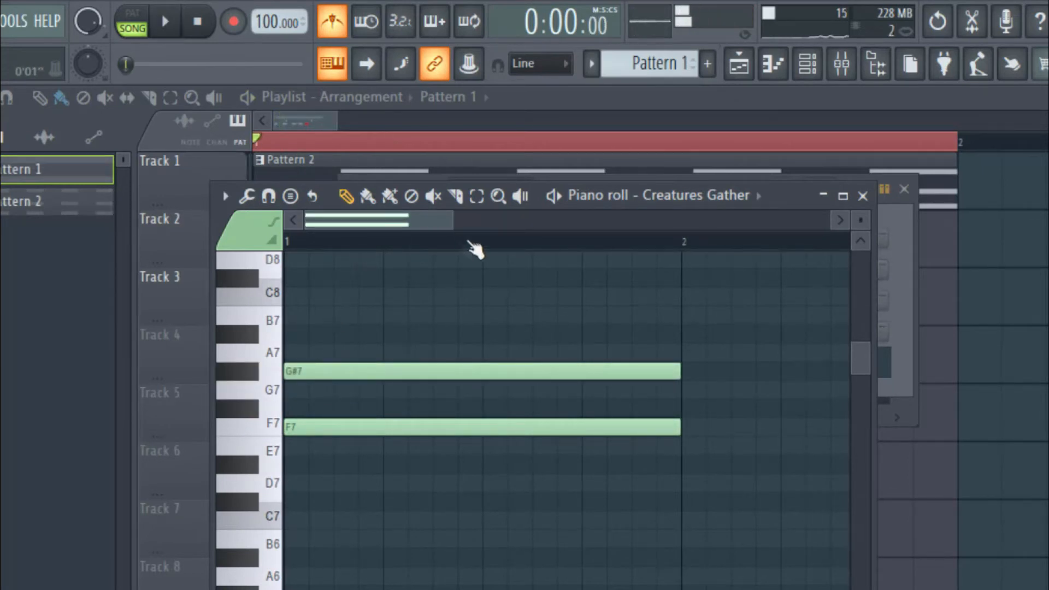
# Try a one-bar C8 note, then delete it and the G#7 note, checking the part in playback
pyautogui.click(320, 296)
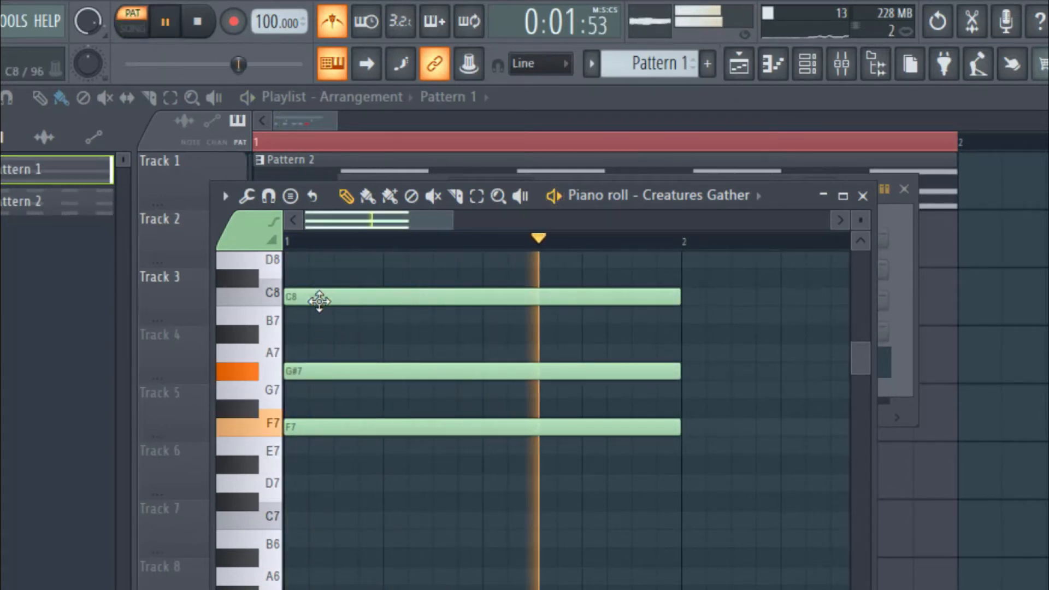
pyautogui.rightClick(339, 299)
pyautogui.press('space')
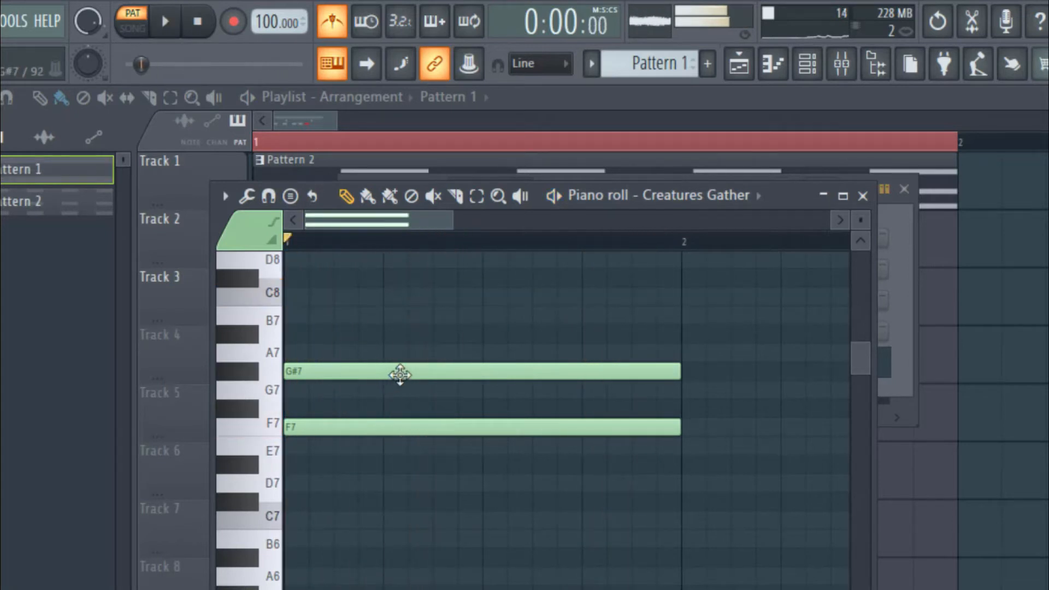
pyautogui.rightClick(471, 379)
pyautogui.press('space')
pyautogui.press('space')
# Close the piano roll and place Pattern 1 at the start of bar 1 on Track 8 of the playlist
pyautogui.click(862, 195)
pyautogui.press('F6')
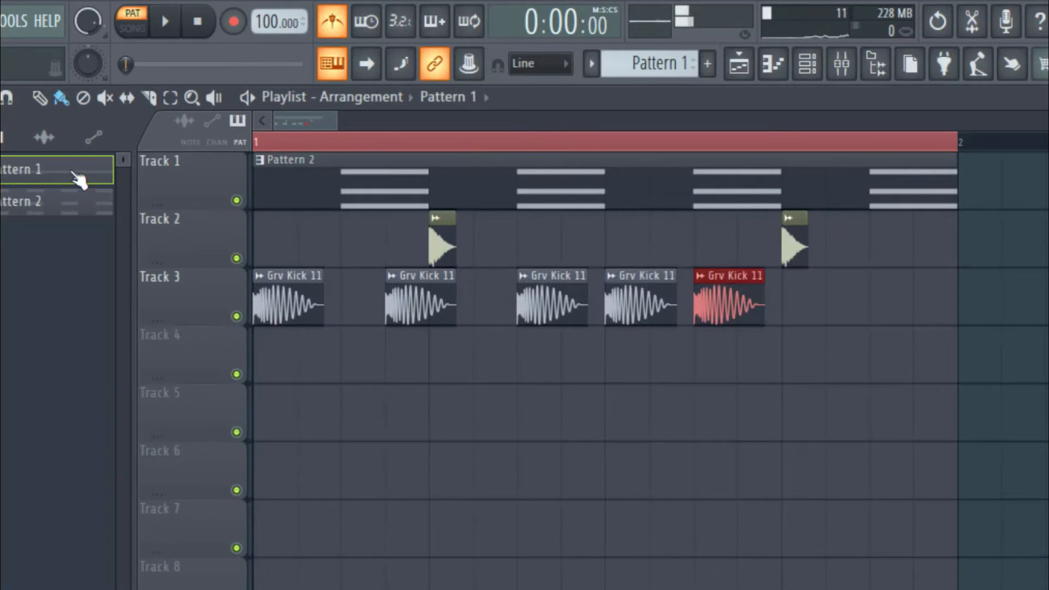
pyautogui.click(280, 414)
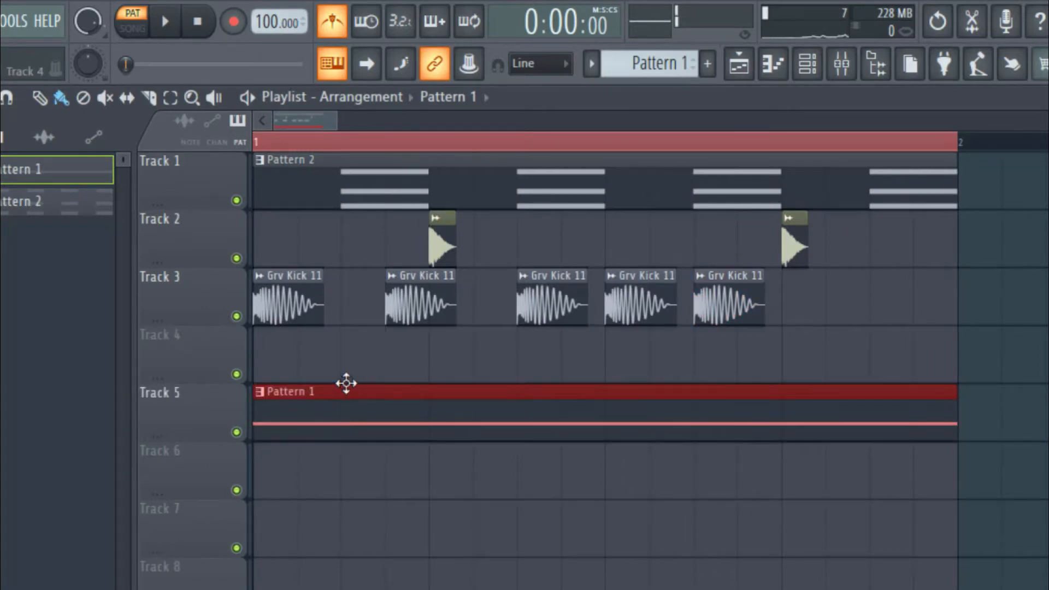
pyautogui.moveTo(346, 383); pyautogui.dragTo(345, 557)
# Show the channel rack and color all five channels with a gradient from red to blue
pyautogui.click(841, 66)
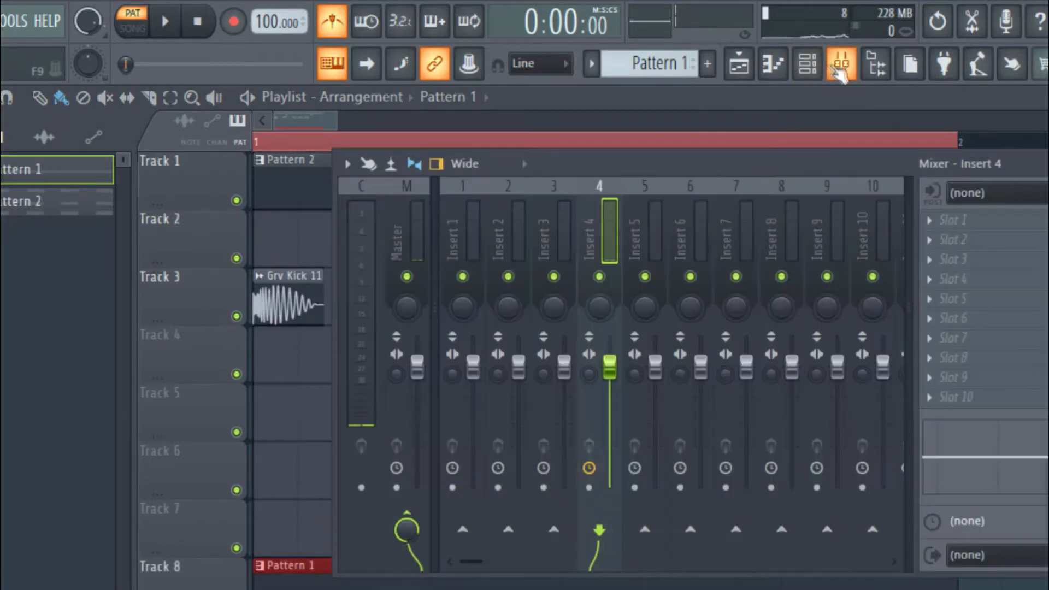
pyautogui.click(844, 70)
pyautogui.click(807, 63)
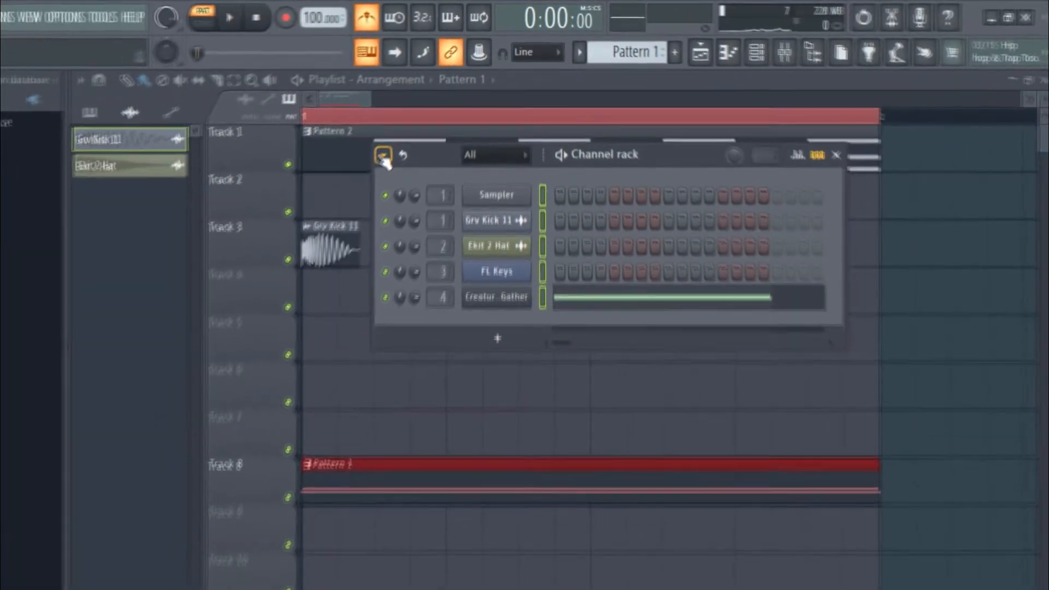
pyautogui.click(352, 188)
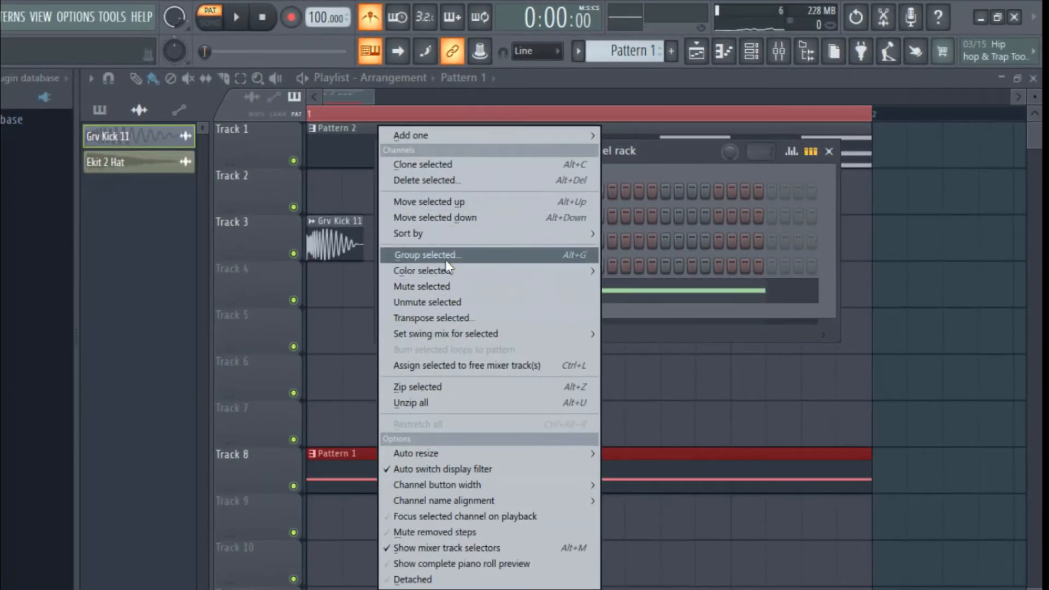
pyautogui.moveTo(549, 277)
pyautogui.click(636, 271)
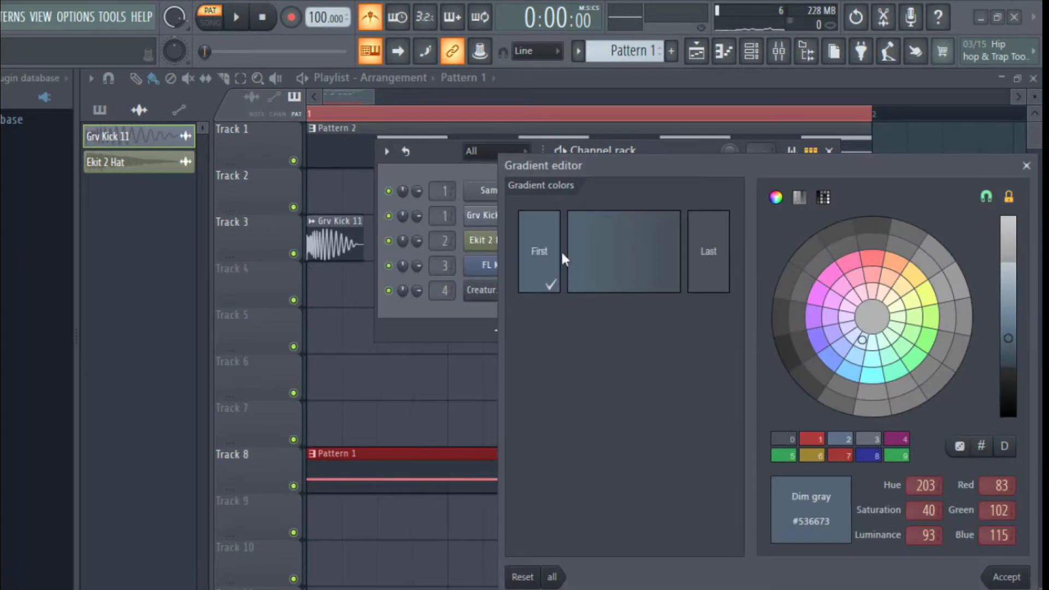
pyautogui.doubleClick(877, 263)
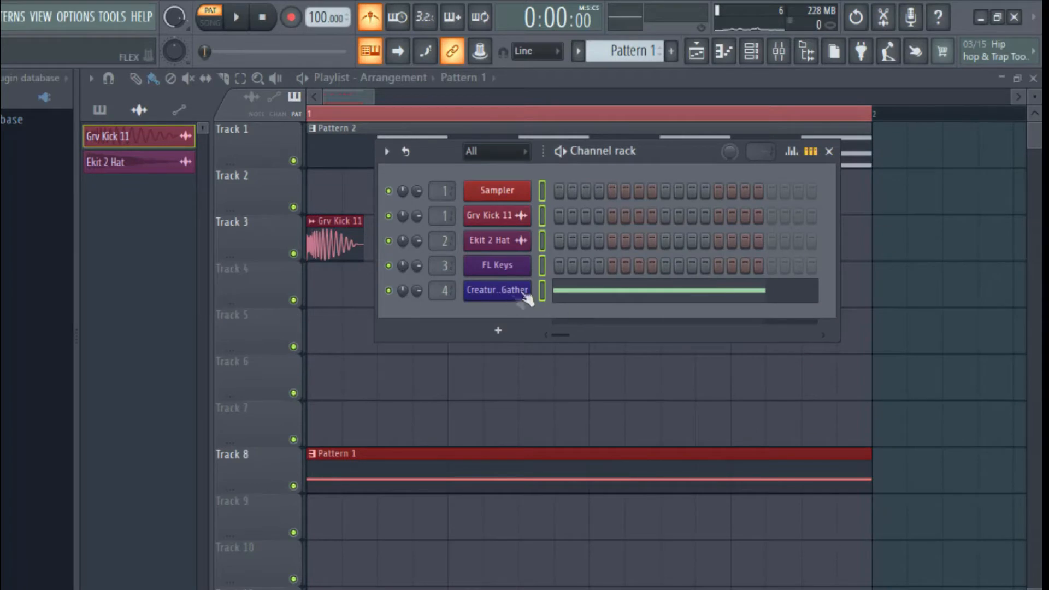
# Show the mixer, select inserts 1 to 5 and assign the five channels to them in order
pyautogui.click(780, 55)
pyautogui.moveTo(593, 134); pyautogui.dragTo(755, 196)
pyautogui.click(654, 253)
pyautogui.click(739, 267)
pyautogui.moveTo(637, 264); pyautogui.dragTo(784, 276)
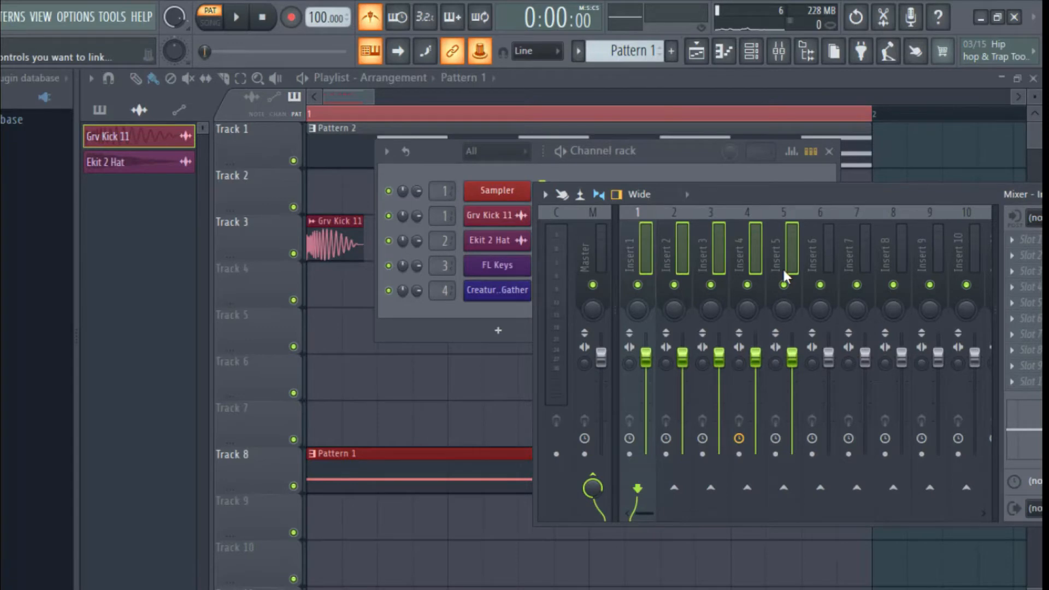
pyautogui.hotkey('ctrl', 'l')
# Lower the Creatures Gather mixer fader well below the other tracks while playing the pattern and the arrangement
pyautogui.moveTo(766, 203); pyautogui.dragTo(602, 195)
pyautogui.press('space')
pyautogui.moveTo(672, 361); pyautogui.dragTo(672, 408)
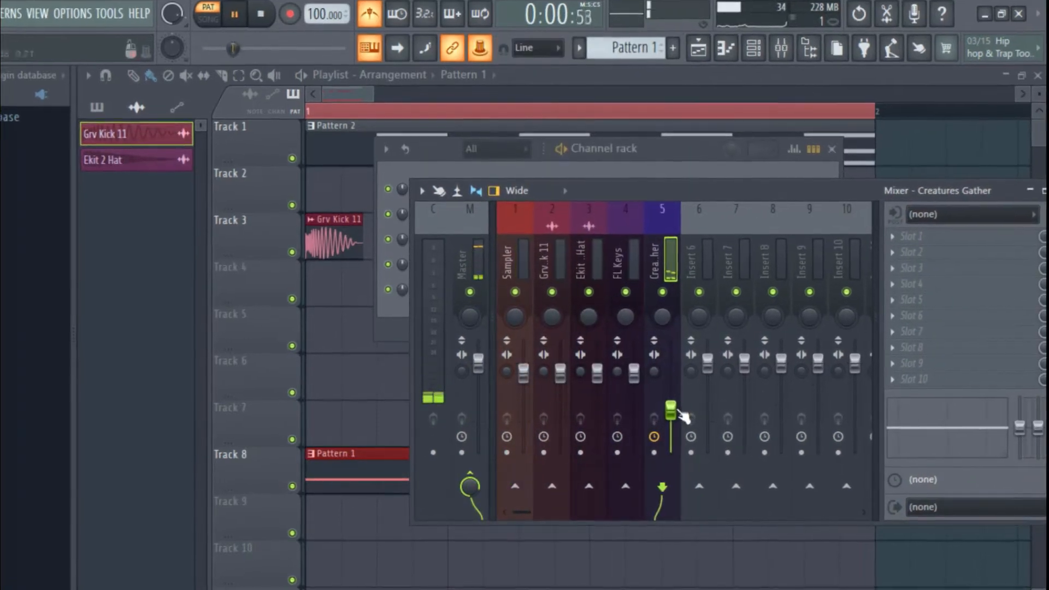
pyautogui.moveTo(678, 409); pyautogui.dragTo(678, 416)
pyautogui.click(360, 92)
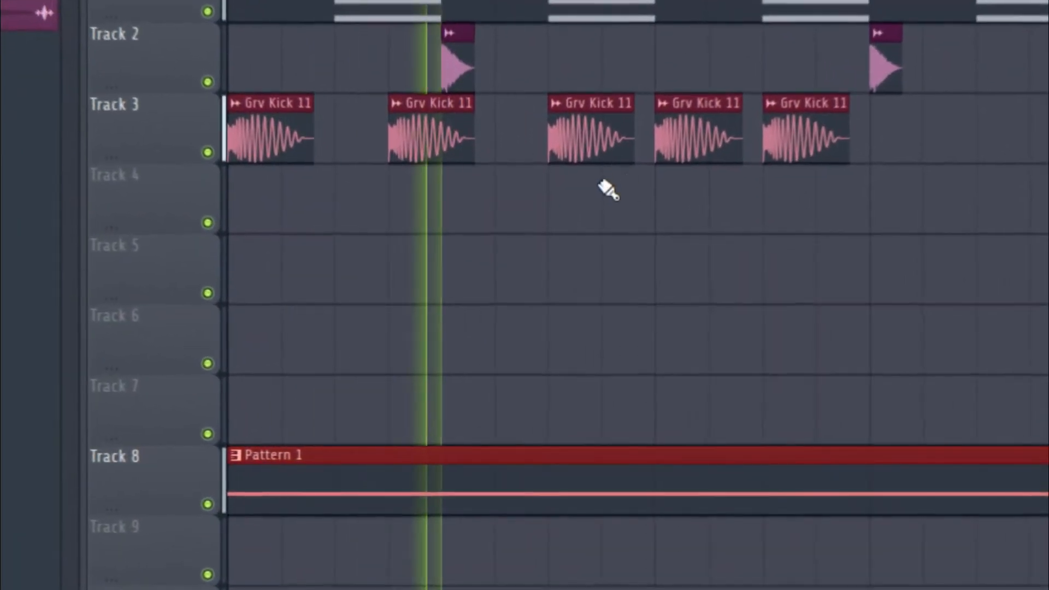
pyautogui.press('F9')
pyautogui.moveTo(784, 399); pyautogui.dragTo(783, 419)
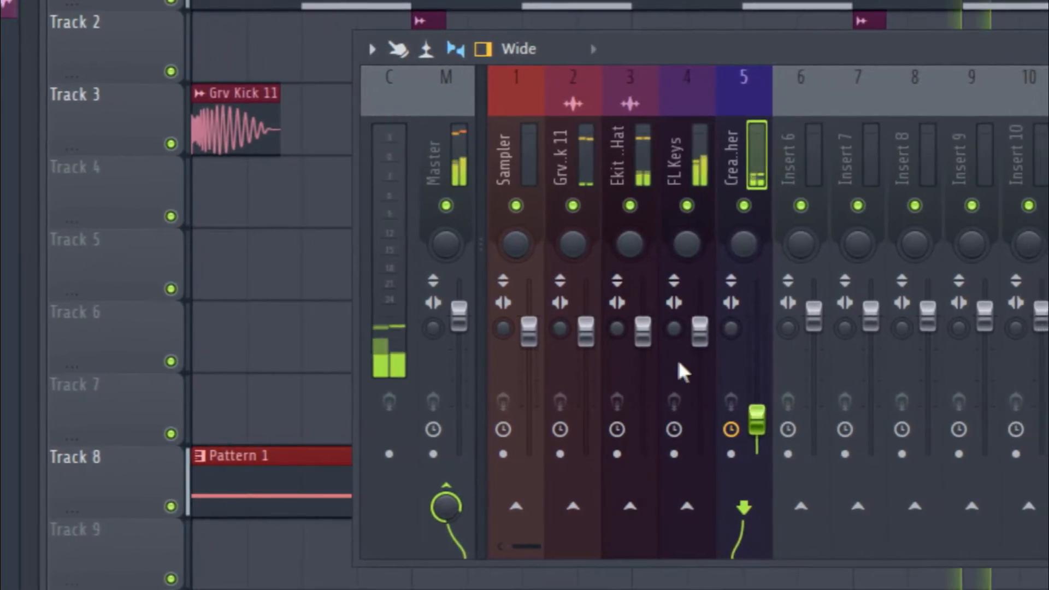
# Balance the mix during playback by lowering the FL Keys, Creatures Gather and Ekit 2 Hat faders, keeping Creatures Gather lowest
pyautogui.moveTo(688, 334); pyautogui.dragTo(688, 365)
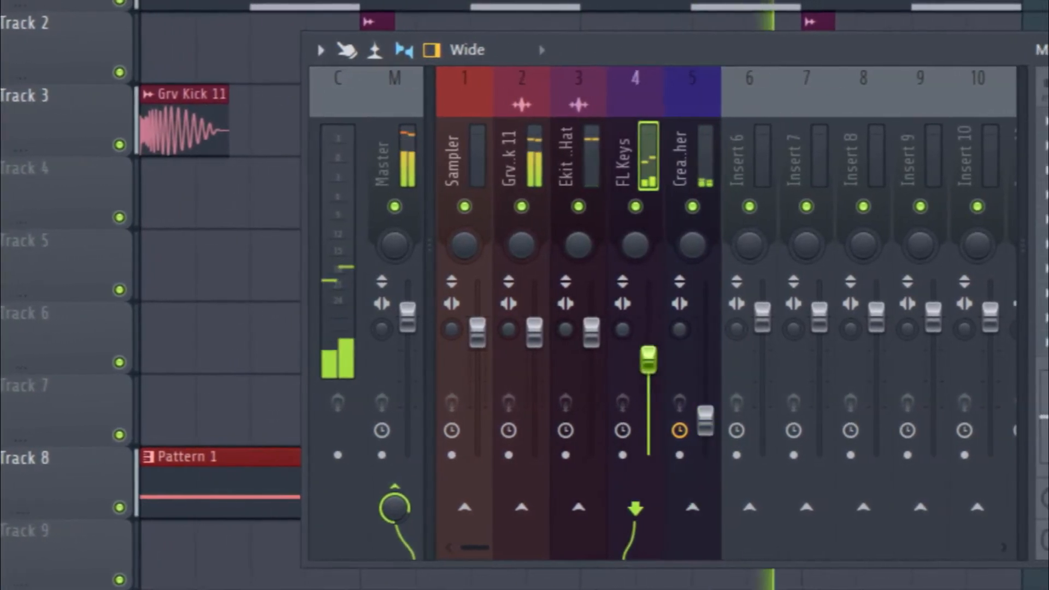
pyautogui.moveTo(689, 423); pyautogui.dragTo(689, 435)
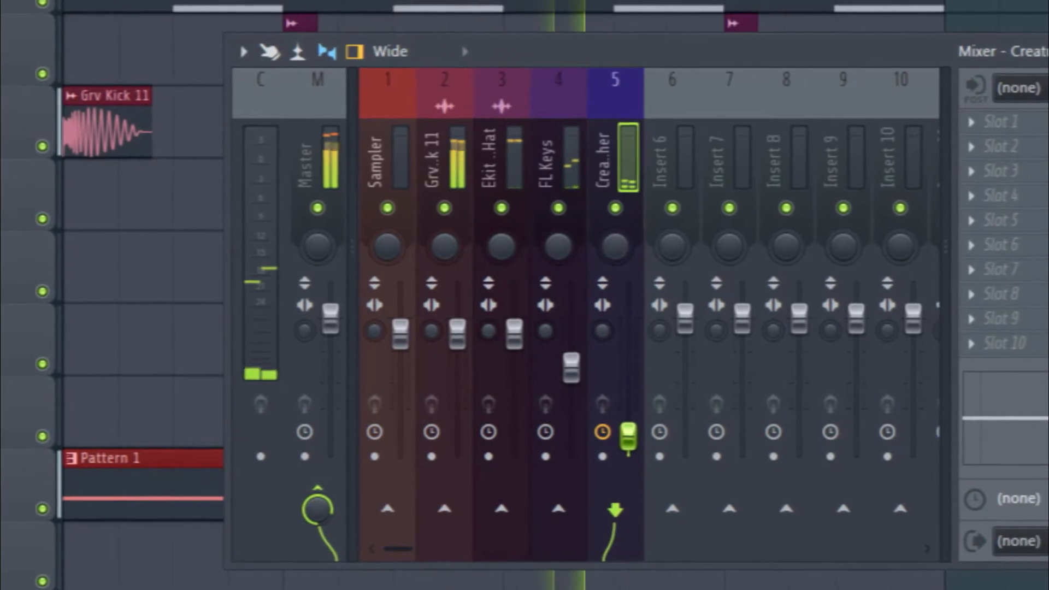
pyautogui.moveTo(606, 437); pyautogui.dragTo(606, 442)
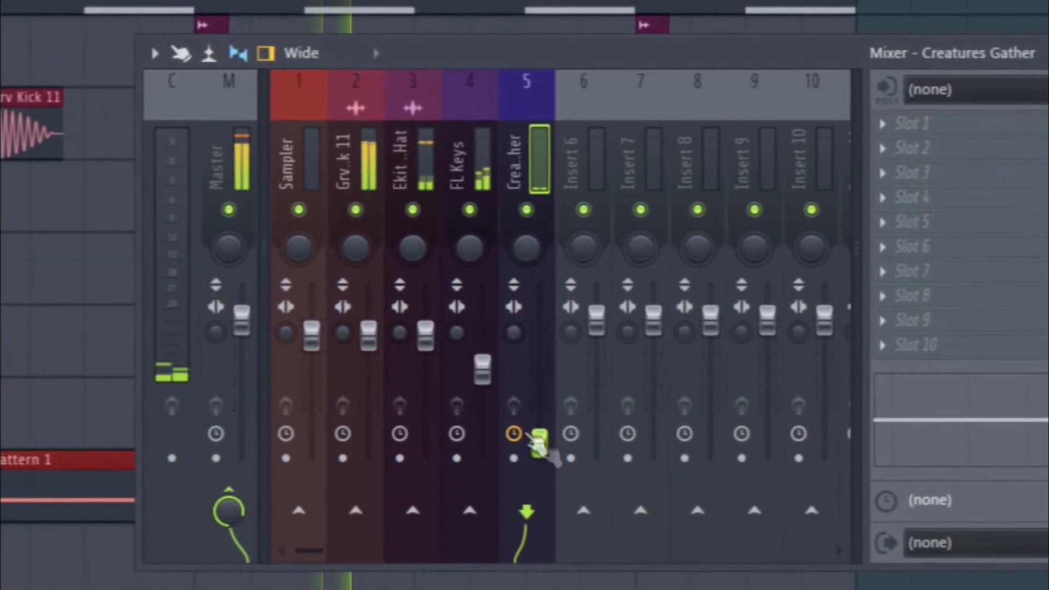
pyautogui.click(464, 369)
pyautogui.moveTo(407, 336); pyautogui.dragTo(349, 354)
# Insert a Transient Processor in effect slot 3 of the Grv Kick 11 mixer track
pyautogui.click(259, 334)
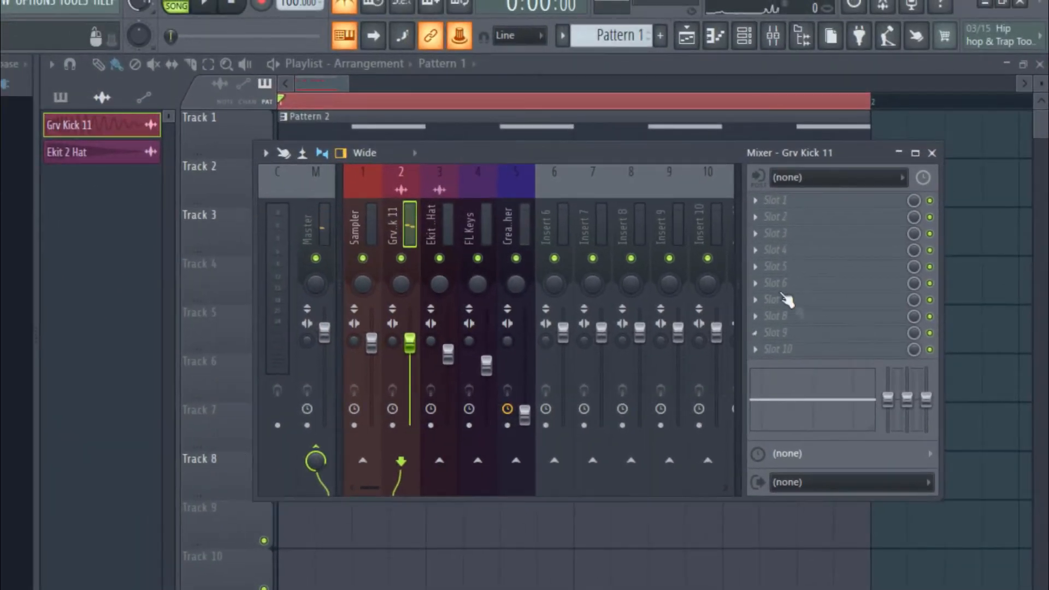
pyautogui.click(769, 240)
pyautogui.click(391, 458)
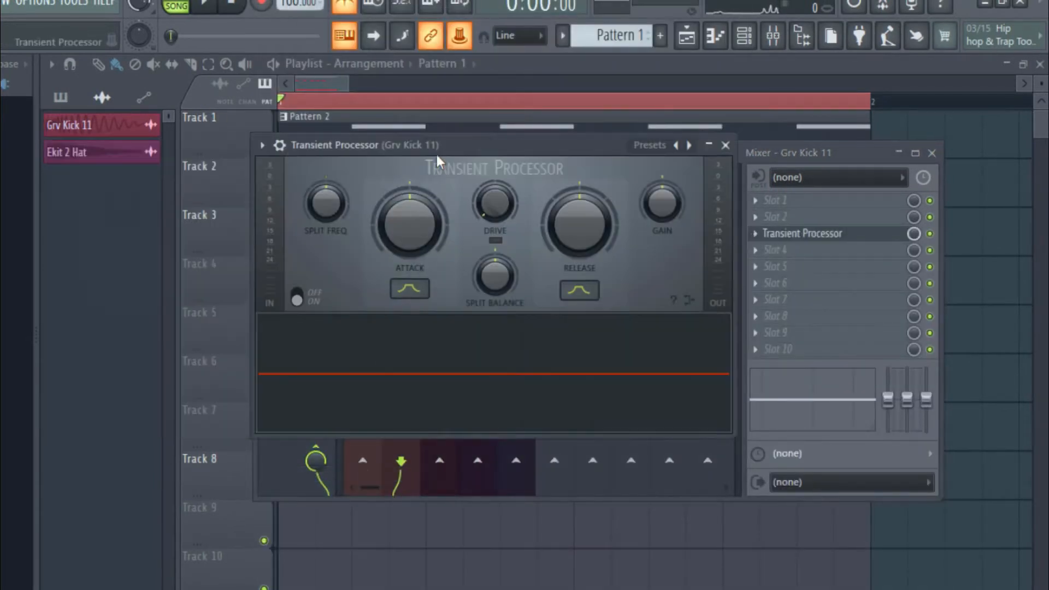
# In Paint, sketch a black transient curve, mark its attack with a vertical line and circle, and highlight the attack in red
pyautogui.click(265, 193)
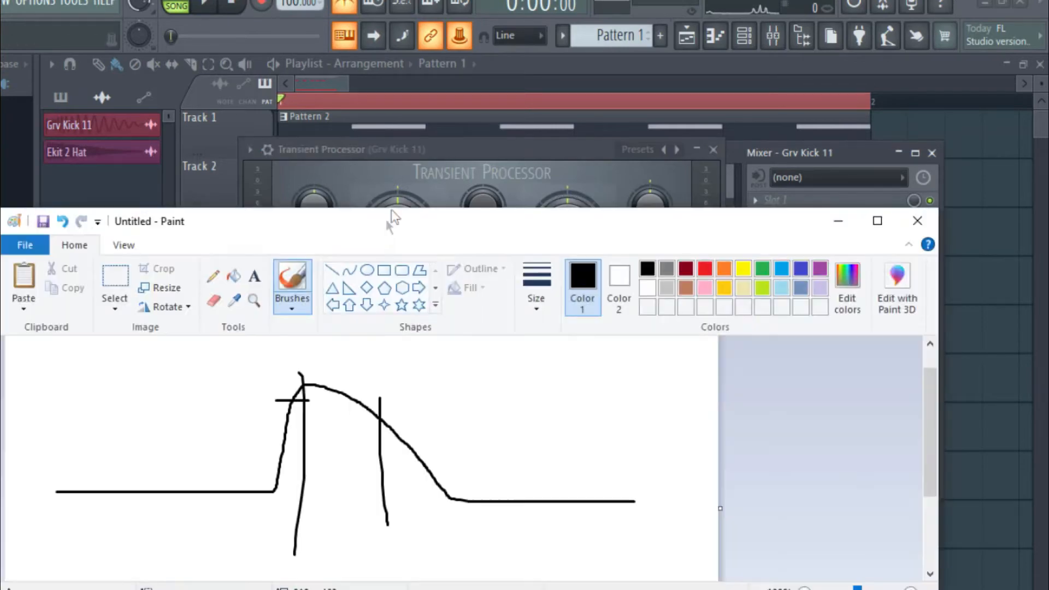
pyautogui.moveTo(391, 208); pyautogui.dragTo(412, 89)
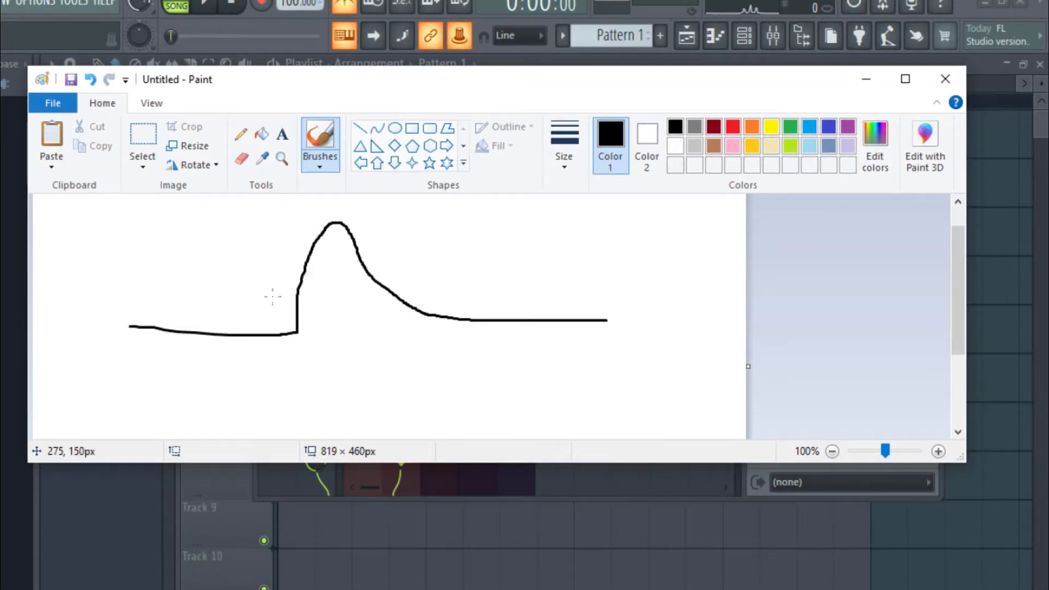
pyautogui.moveTo(307, 227); pyautogui.dragTo(312, 345)
pyautogui.moveTo(298, 266)
pyautogui.mouseDown()
pyautogui.moveTo(287, 283)
pyautogui.moveTo(282, 266)
pyautogui.moveTo(295, 256)
pyautogui.mouseUp()
pyautogui.click(732, 127)
pyautogui.moveTo(288, 241)
pyautogui.mouseDown()
pyautogui.moveTo(280, 251)
pyautogui.moveTo(307, 290)
pyautogui.moveTo(275, 230)
pyautogui.moveTo(294, 210)
pyautogui.mouseUp()
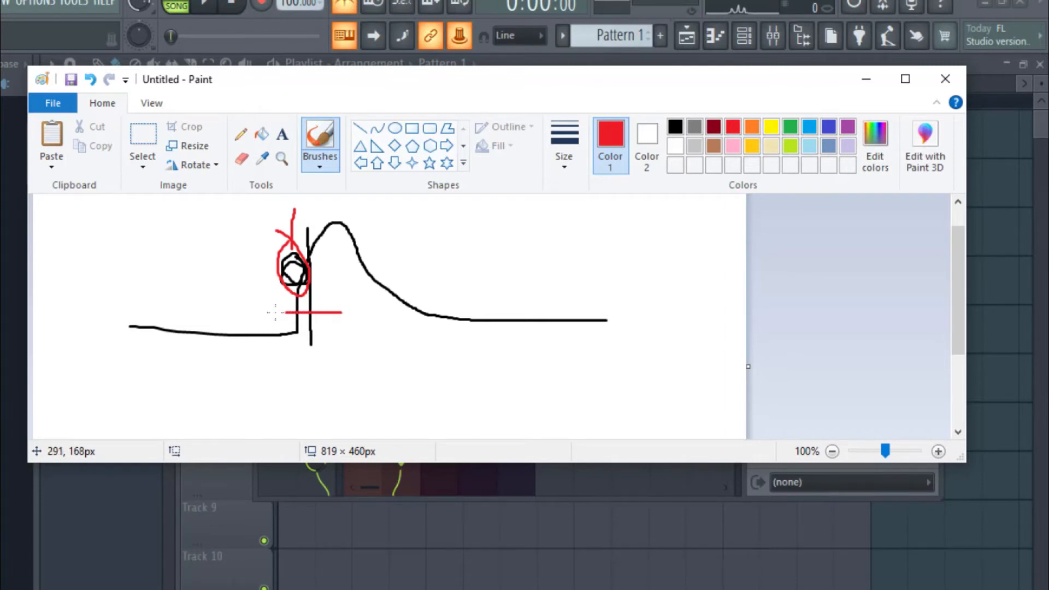
# Mark the curve's decay portion in red and move the Paint window down to uncover the Transient Processor
pyautogui.moveTo(314, 248); pyautogui.dragTo(473, 301)
pyautogui.moveTo(470, 79); pyautogui.dragTo(479, 161)
pyautogui.moveTo(342, 295)
pyautogui.mouseDown()
pyautogui.moveTo(353, 391)
pyautogui.moveTo(489, 368)
pyautogui.moveTo(304, 284)
pyautogui.moveTo(346, 314)
pyautogui.mouseUp()
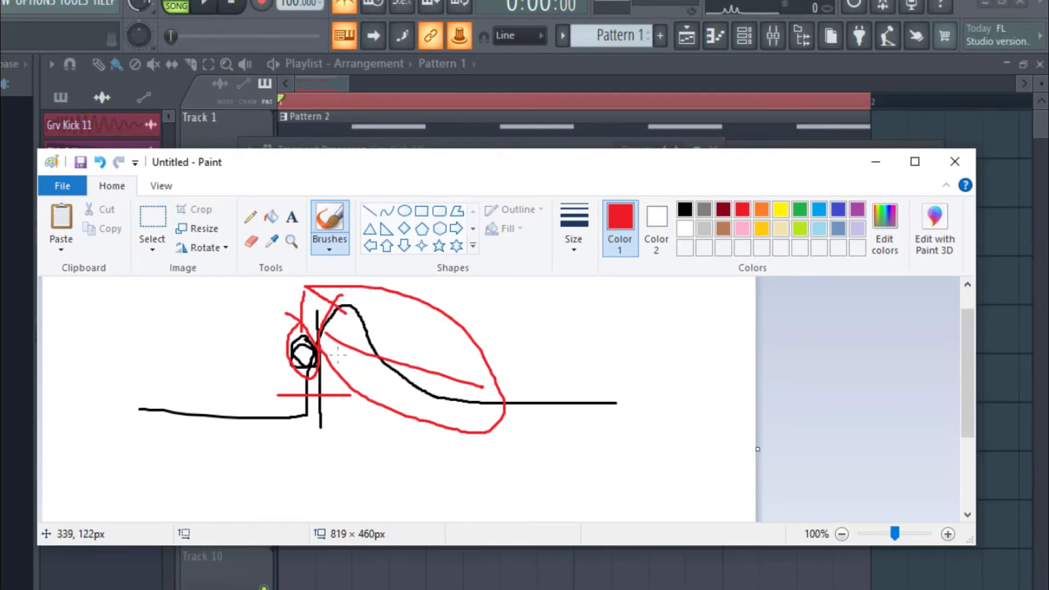
pyautogui.moveTo(430, 161)
pyautogui.mouseDown()
pyautogui.moveTo(429, 287)
pyautogui.moveTo(438, 199)
pyautogui.mouseUp()
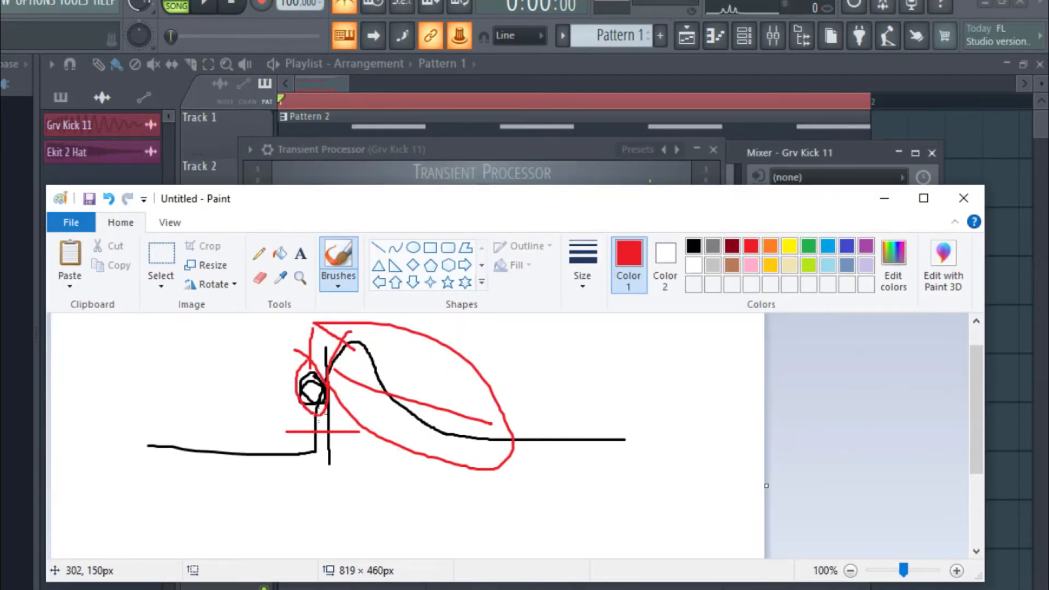
pyautogui.moveTo(420, 201)
pyautogui.mouseDown()
pyautogui.moveTo(402, 335)
pyautogui.moveTo(493, 257)
pyautogui.moveTo(482, 248)
pyautogui.moveTo(427, 373)
pyautogui.mouseUp()
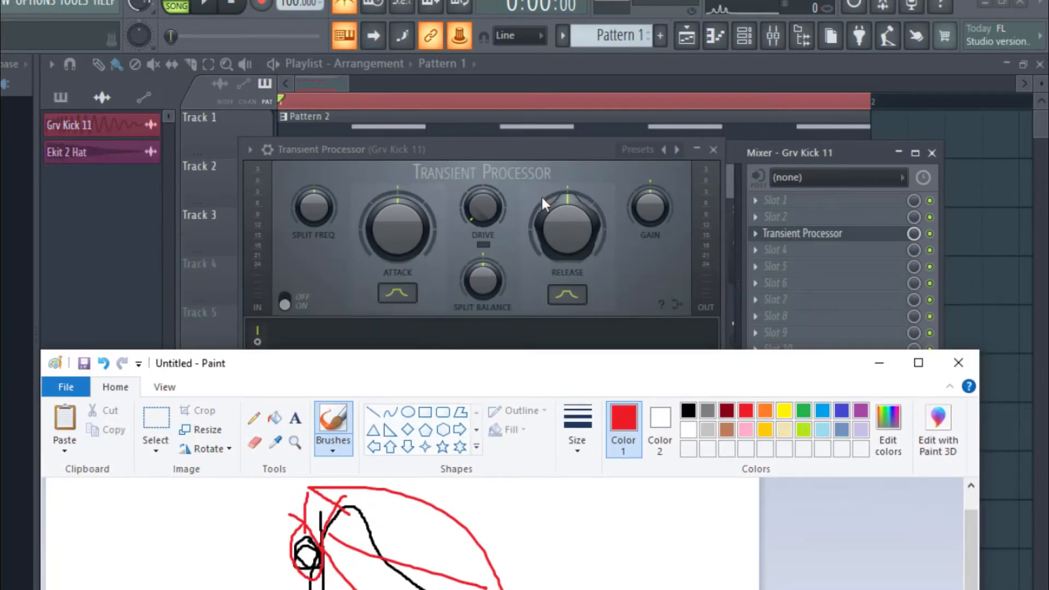
# Return to the Transient Processor in FL Studio and play the arrangement to examine the kick's waveform
pyautogui.click(514, 147)
pyautogui.moveTo(522, 147); pyautogui.dragTo(524, 119)
pyautogui.moveTo(399, 126); pyautogui.dragTo(395, 225)
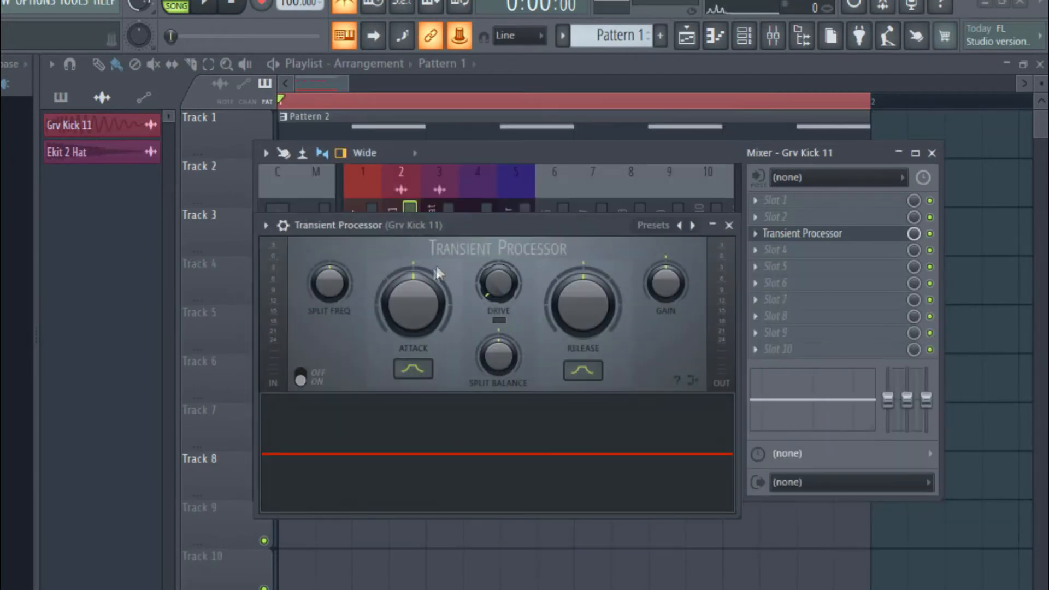
pyautogui.press('space')
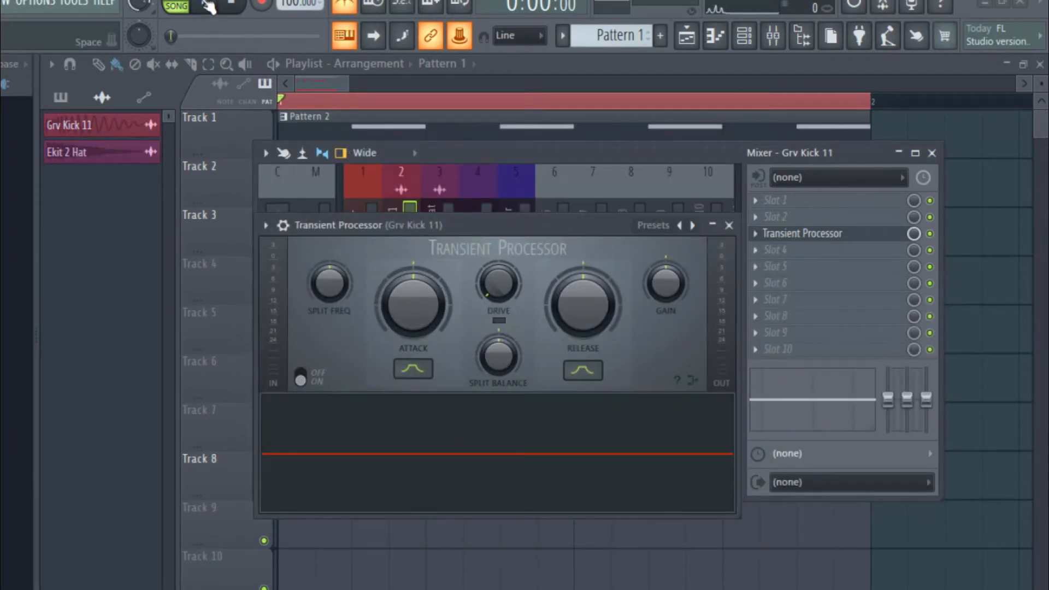
pyautogui.moveTo(450, 234); pyautogui.dragTo(374, 150)
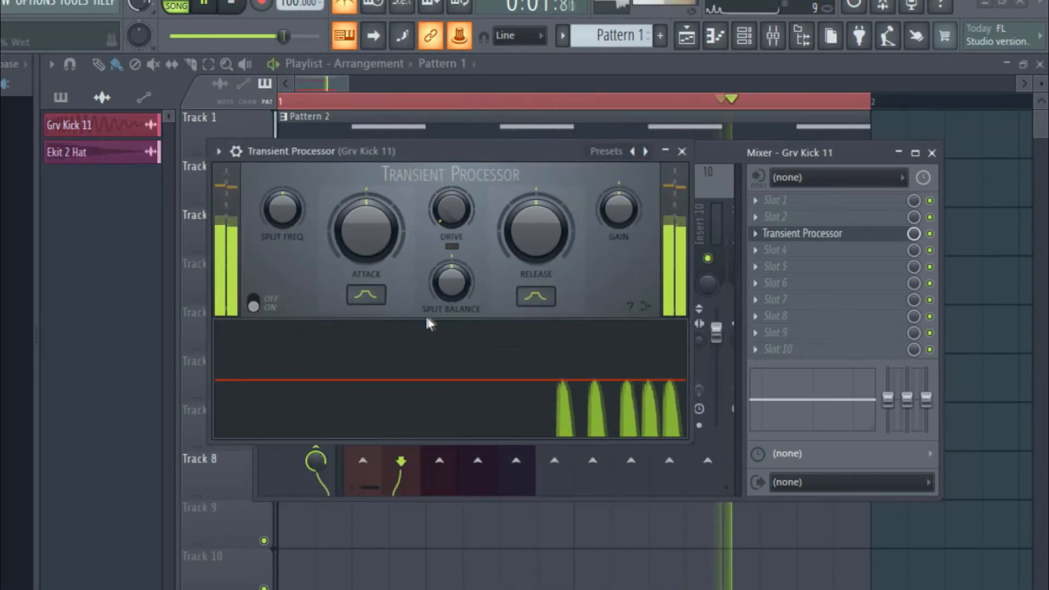
pyautogui.press('space')
# Turn the Transient Processor's attack to minimum and then to maximum, comparing both settings in playback
pyautogui.moveTo(362, 242); pyautogui.dragTo(363, 306)
pyautogui.press('space')
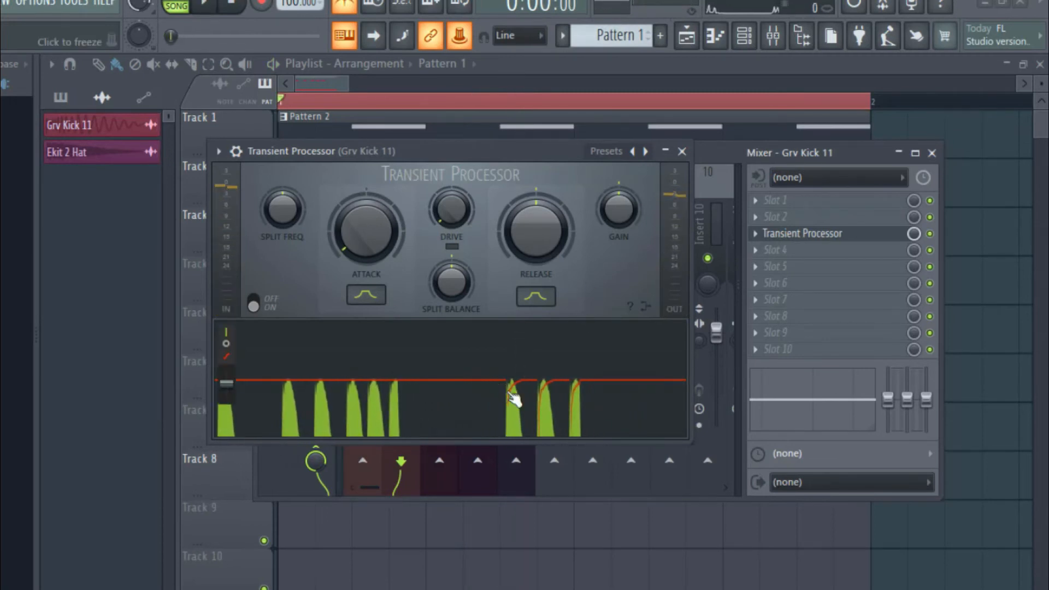
pyautogui.moveTo(370, 241); pyautogui.dragTo(370, 162)
pyautogui.press('space')
pyautogui.press('space')
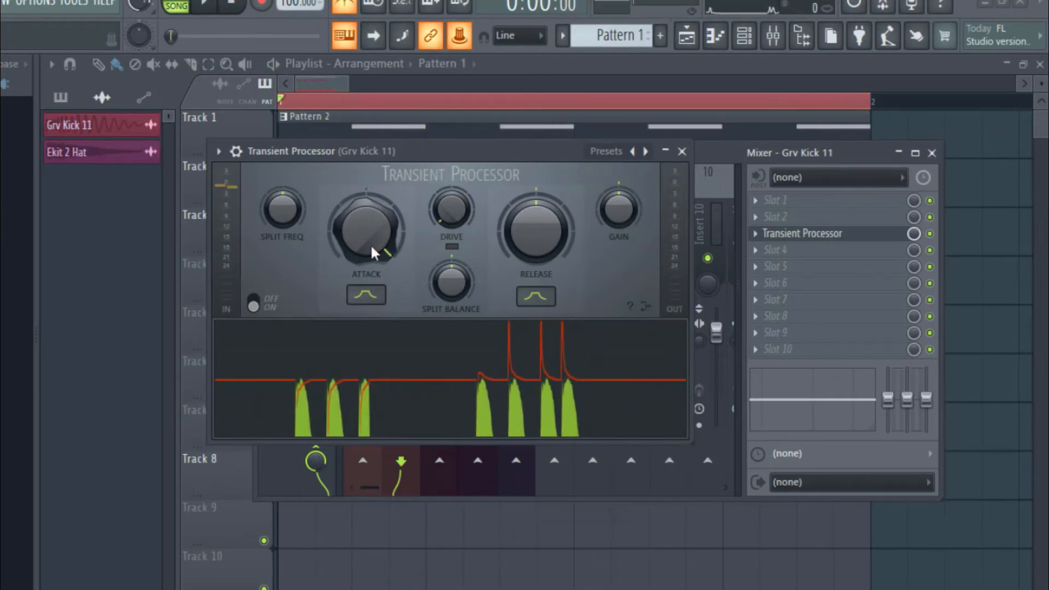
# Shift the Transient Processor window slightly, switch to Paint, move its window up and undo the last sketched marks
pyautogui.moveTo(348, 156); pyautogui.dragTo(365, 159)
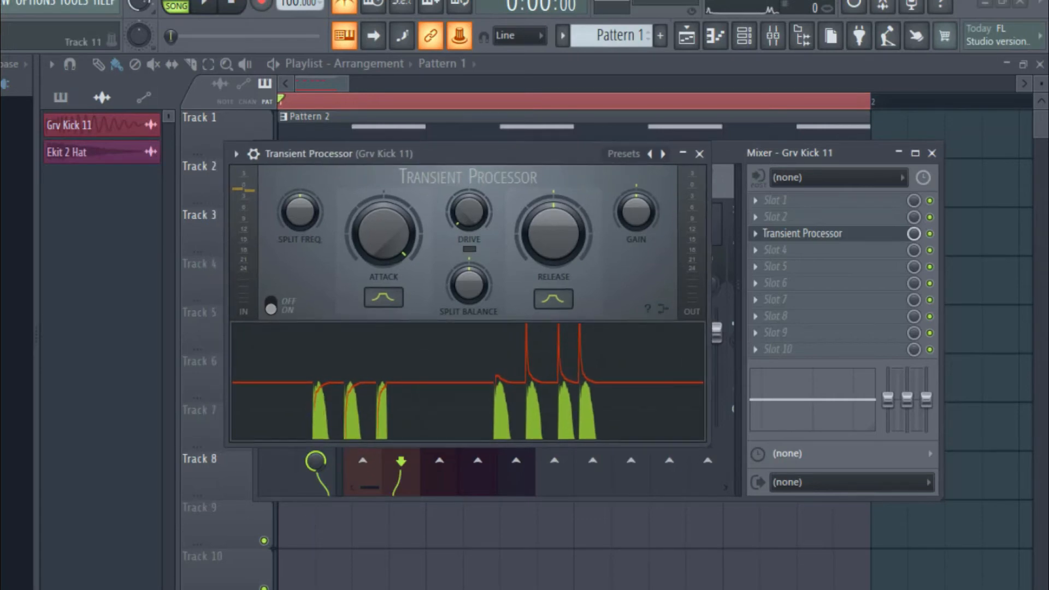
pyautogui.hotkey('alt', 'Tab')
pyautogui.moveTo(180, 361); pyautogui.dragTo(244, 91)
pyautogui.click(164, 91)
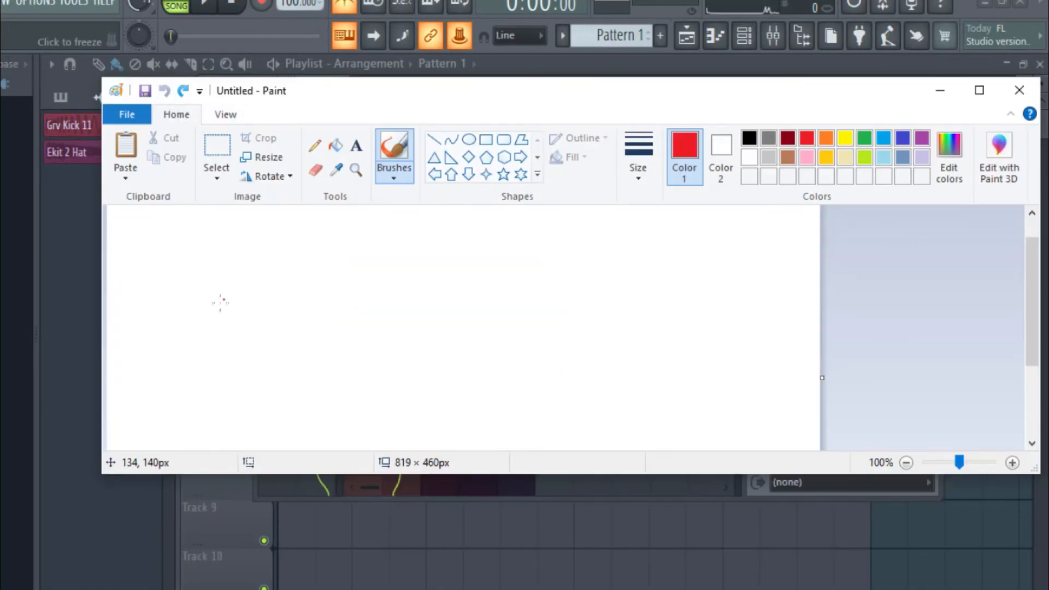
# Sketch a red signal-flow diagram: one input line splitting into two parallel branches, each passing through a box
pyautogui.moveTo(183, 309)
pyautogui.mouseDown()
pyautogui.moveTo(279, 301)
pyautogui.moveTo(279, 318)
pyautogui.moveTo(279, 263)
pyautogui.moveTo(350, 263)
pyautogui.moveTo(351, 292)
pyautogui.moveTo(382, 240)
pyautogui.moveTo(351, 240)
pyautogui.mouseUp()
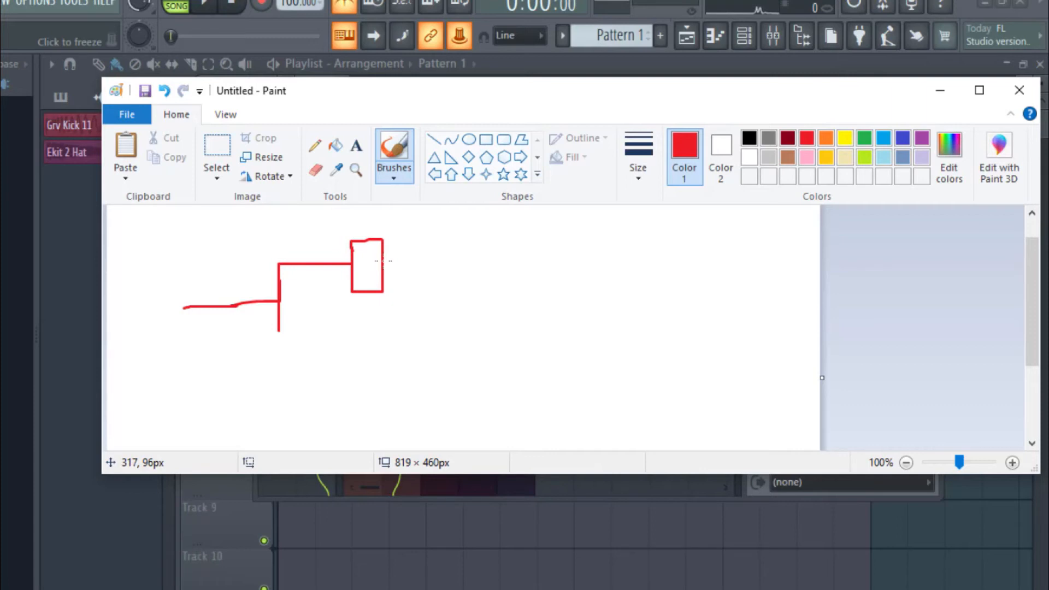
pyautogui.moveTo(397, 261); pyautogui.dragTo(516, 261)
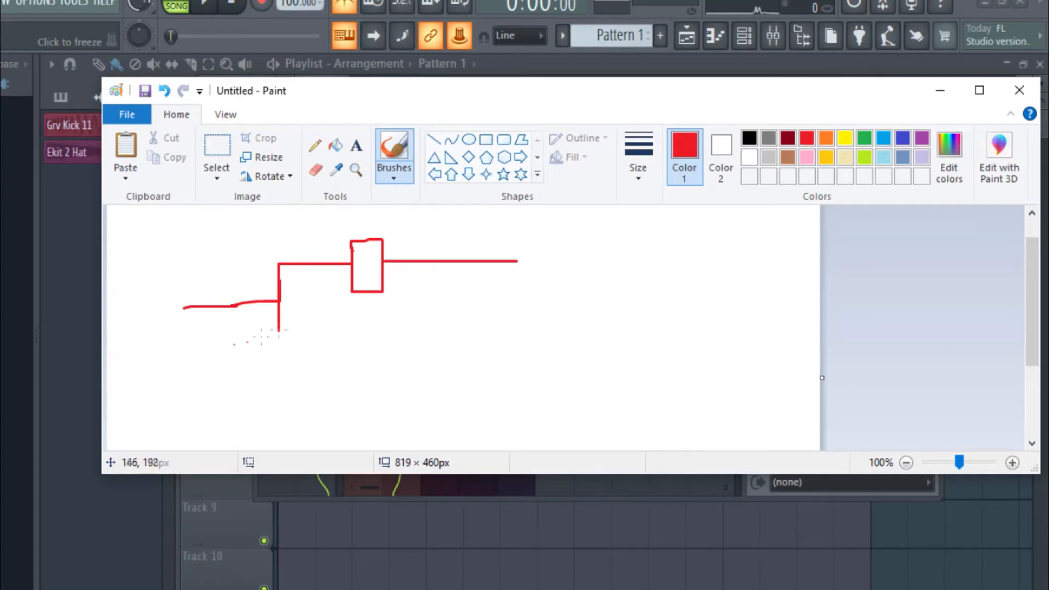
pyautogui.moveTo(278, 345)
pyautogui.mouseDown()
pyautogui.moveTo(320, 365)
pyautogui.moveTo(324, 383)
pyautogui.moveTo(343, 343)
pyautogui.moveTo(369, 384)
pyautogui.moveTo(318, 388)
pyautogui.moveTo(443, 369)
pyautogui.mouseUp()
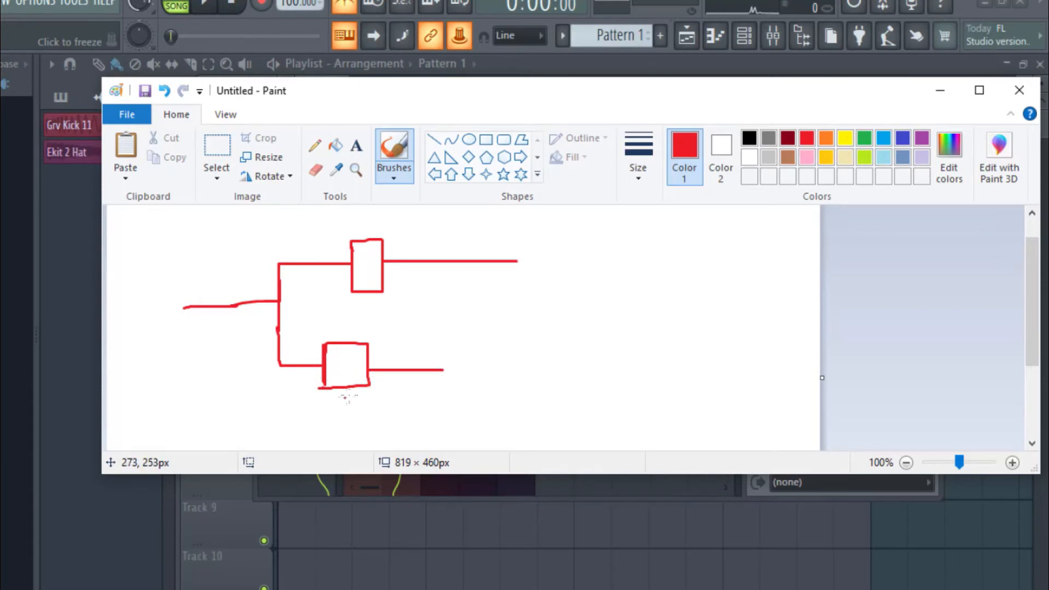
# Draw a loop on the lower branch, merge both branches into one output line, and move Paint away from the Transient Processor
pyautogui.moveTo(441, 367)
pyautogui.mouseDown()
pyautogui.moveTo(456, 424)
pyautogui.moveTo(483, 365)
pyautogui.moveTo(430, 393)
pyautogui.moveTo(494, 360)
pyautogui.moveTo(427, 365)
pyautogui.mouseUp()
pyautogui.moveTo(514, 261)
pyautogui.mouseDown()
pyautogui.moveTo(633, 262)
pyautogui.moveTo(718, 322)
pyautogui.moveTo(749, 318)
pyautogui.mouseUp()
pyautogui.moveTo(506, 371); pyautogui.dragTo(519, 370)
pyautogui.moveTo(654, 370)
pyautogui.mouseDown()
pyautogui.moveTo(769, 311)
pyautogui.moveTo(525, 334)
pyautogui.mouseUp()
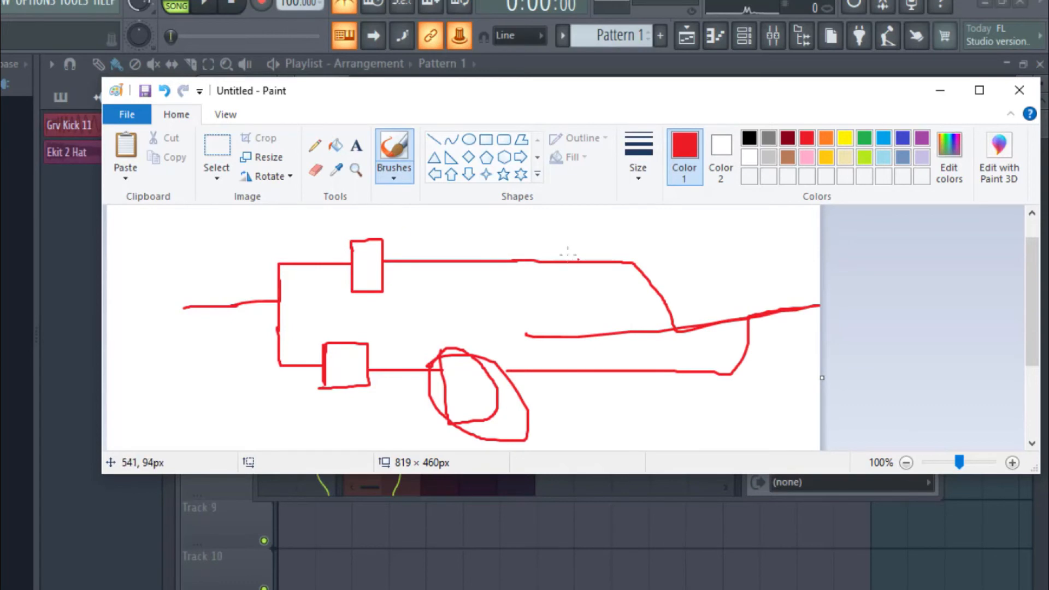
pyautogui.moveTo(606, 83); pyautogui.dragTo(508, 351)
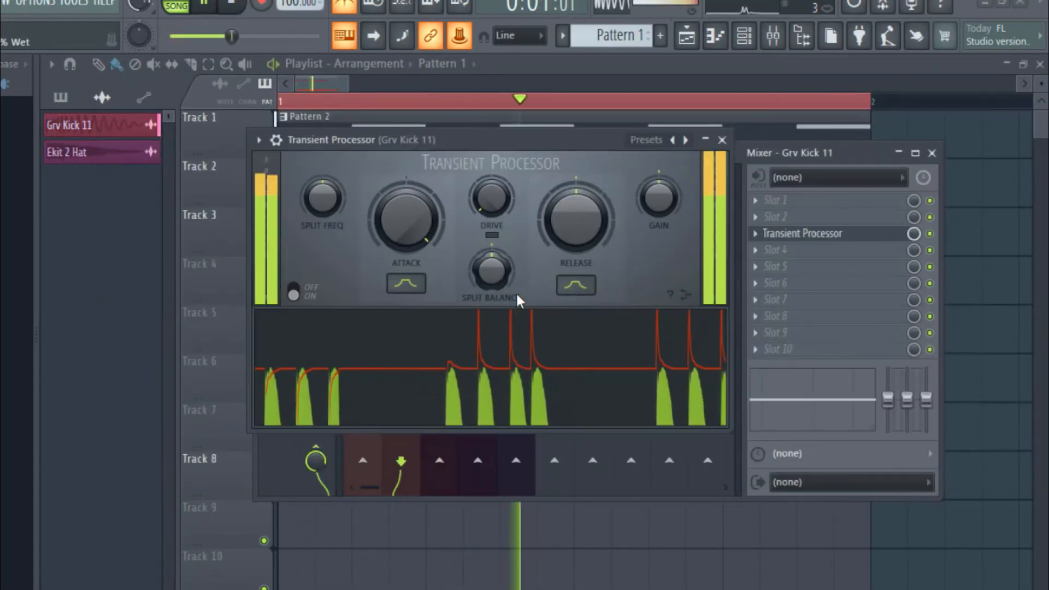
# Switch playback on and off while lowering the Transient Processor's attack from maximum to compare its effect on the kick
pyautogui.press('space')
pyautogui.press('space')
pyautogui.moveTo(408, 225); pyautogui.dragTo(407, 268)
pyautogui.press('space')
pyautogui.moveTo(399, 216)
pyautogui.mouseDown()
pyautogui.moveTo(400, 191)
pyautogui.moveTo(399, 226)
pyautogui.mouseUp()
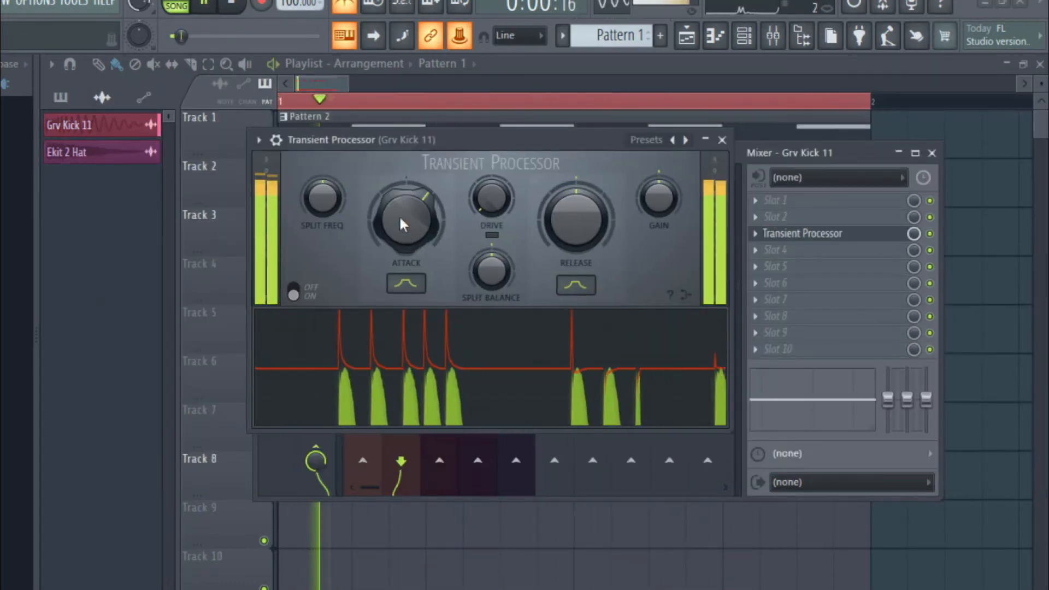
pyautogui.press('space')
pyautogui.press('space')
# Turn the release to minimum and compare the kick in playback with the attack at minimum and at maximum
pyautogui.moveTo(582, 251); pyautogui.dragTo(585, 306)
pyautogui.moveTo(417, 220); pyautogui.dragTo(417, 265)
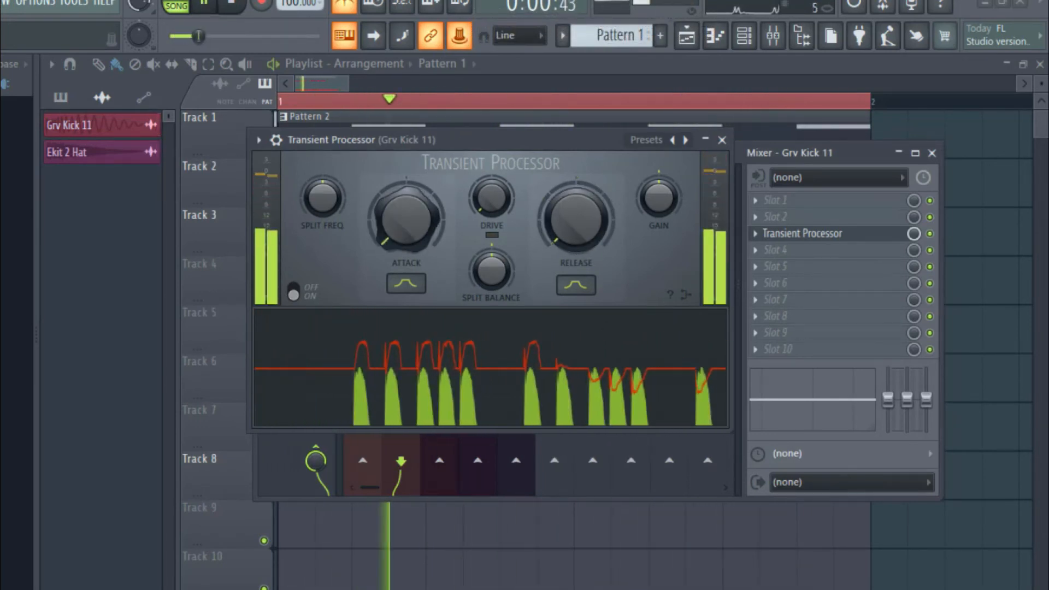
pyautogui.press('space')
pyautogui.moveTo(405, 231); pyautogui.dragTo(406, 142)
pyautogui.press('space')
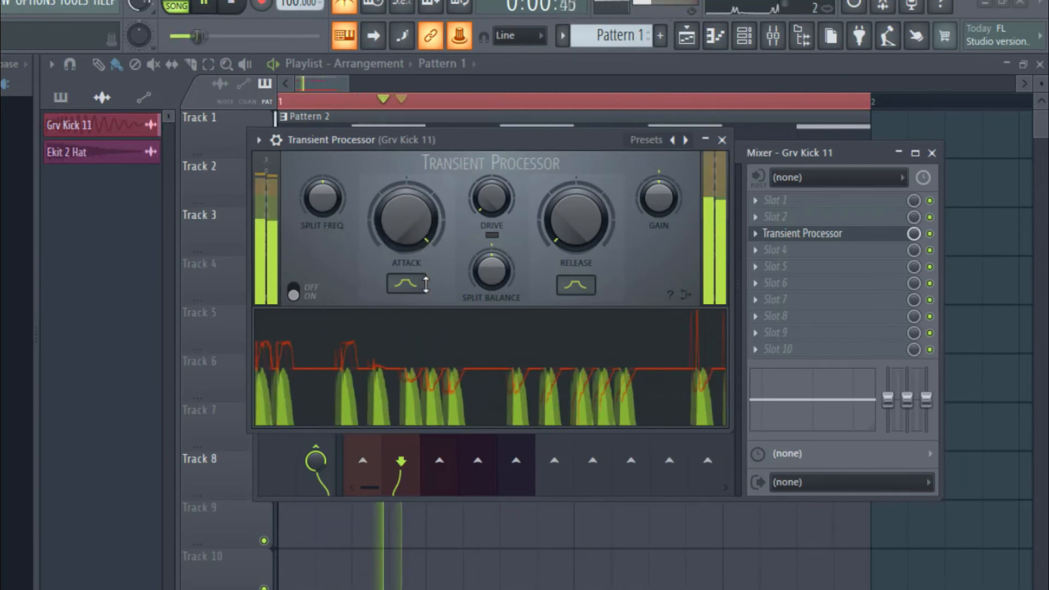
pyautogui.press('space')
# Reset the Transient Processor's release and attack to their default values
pyautogui.rightClick(598, 210)
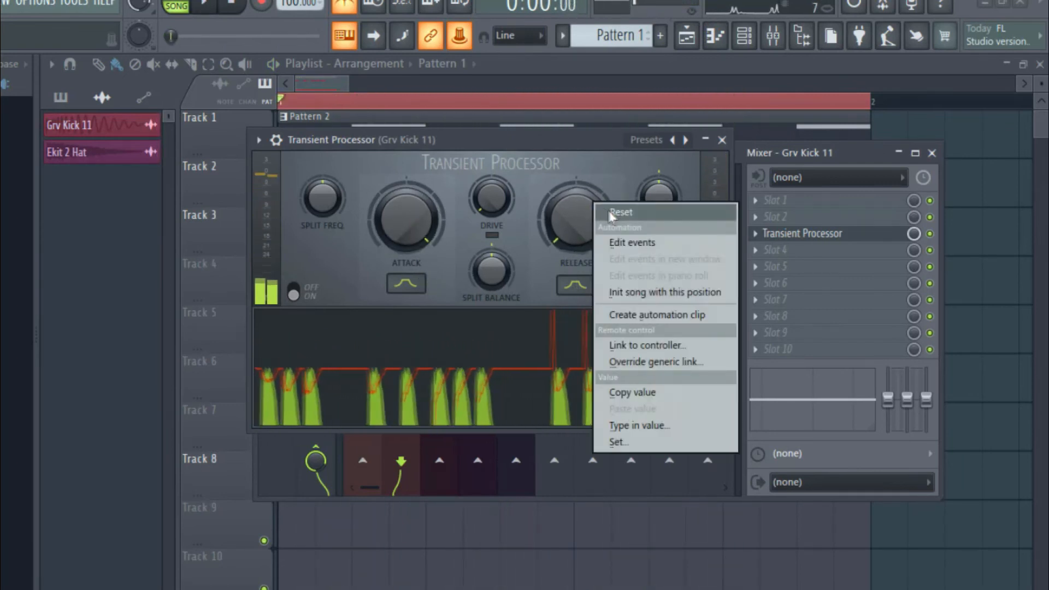
pyautogui.click(622, 212)
pyautogui.rightClick(409, 220)
pyautogui.click(431, 221)
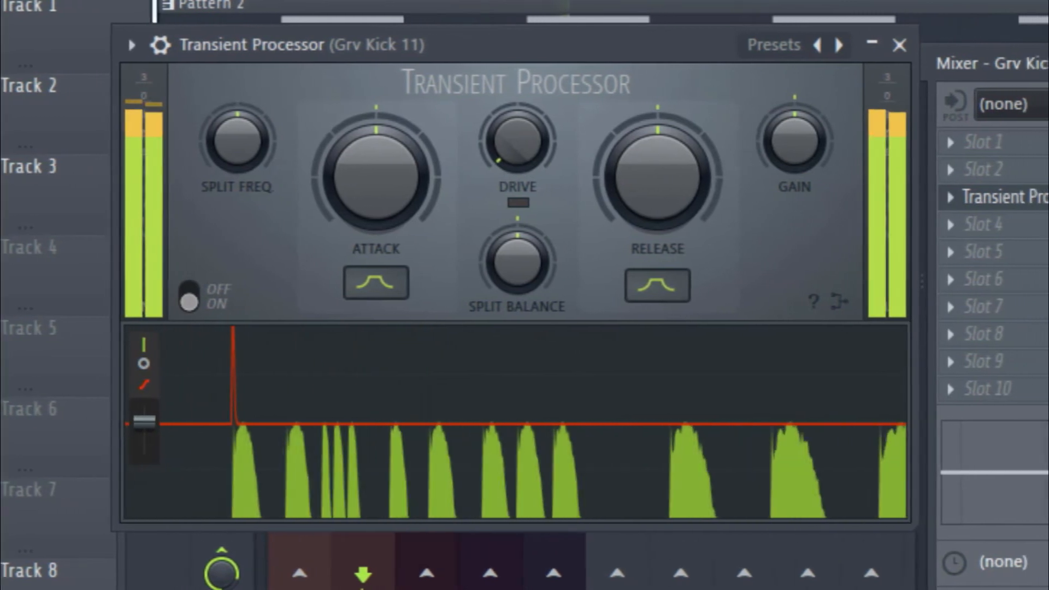
# Raise the attack to near maximum during playback and pause the waveform display to examine the kick's envelope
pyautogui.moveTo(327, 188); pyautogui.dragTo(327, 104)
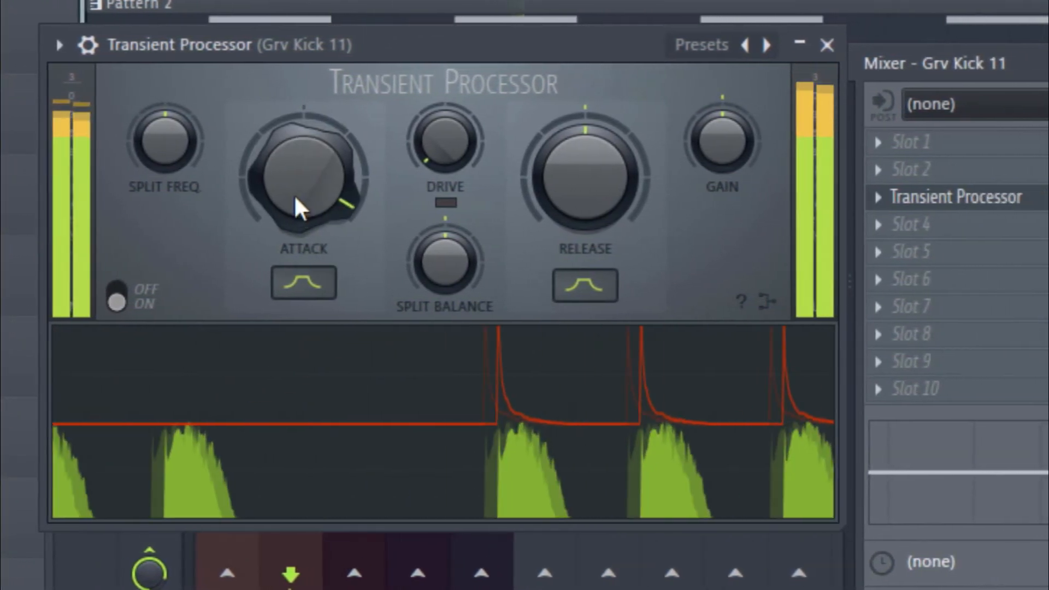
pyautogui.click(428, 470)
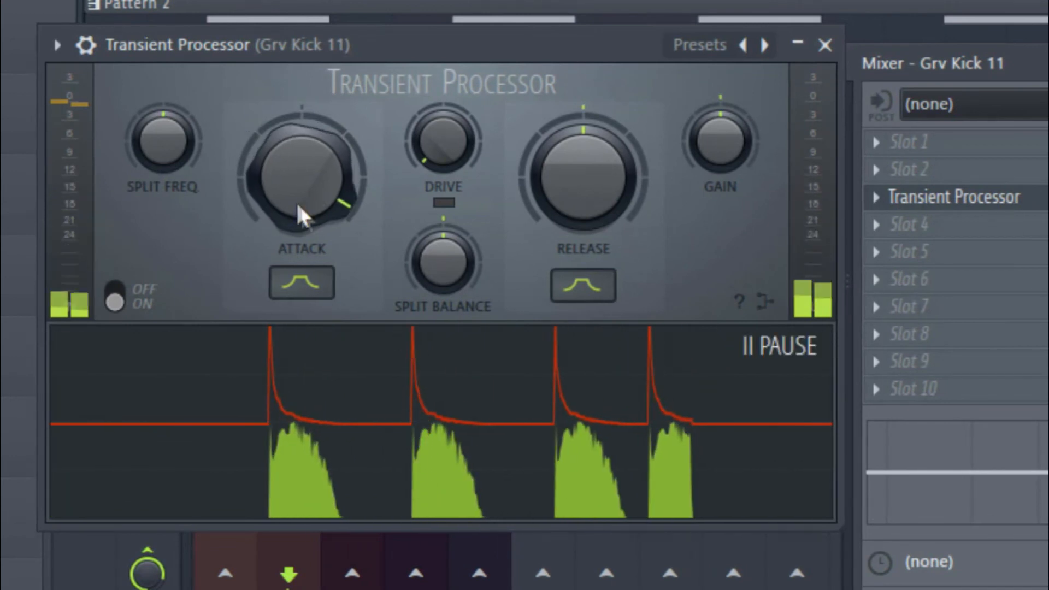
# Turn the release to maximum, reset the attack to default, and play the kick before pausing the waveform display
pyautogui.moveTo(599, 182); pyautogui.dragTo(599, 109)
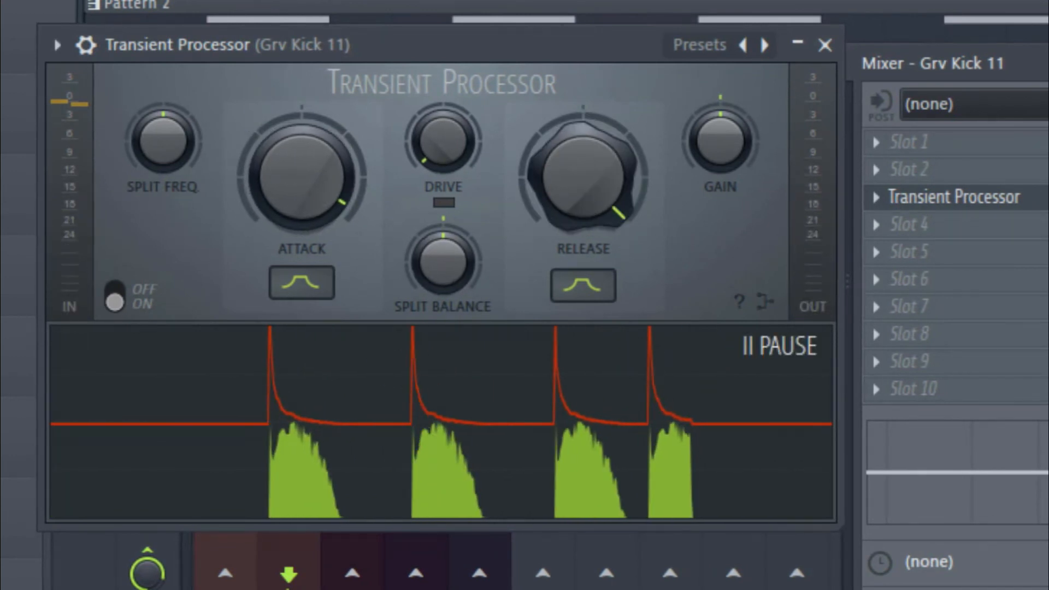
pyautogui.keyDown('alt'); pyautogui.click(330, 174); pyautogui.keyUp('alt')
pyautogui.press('space')
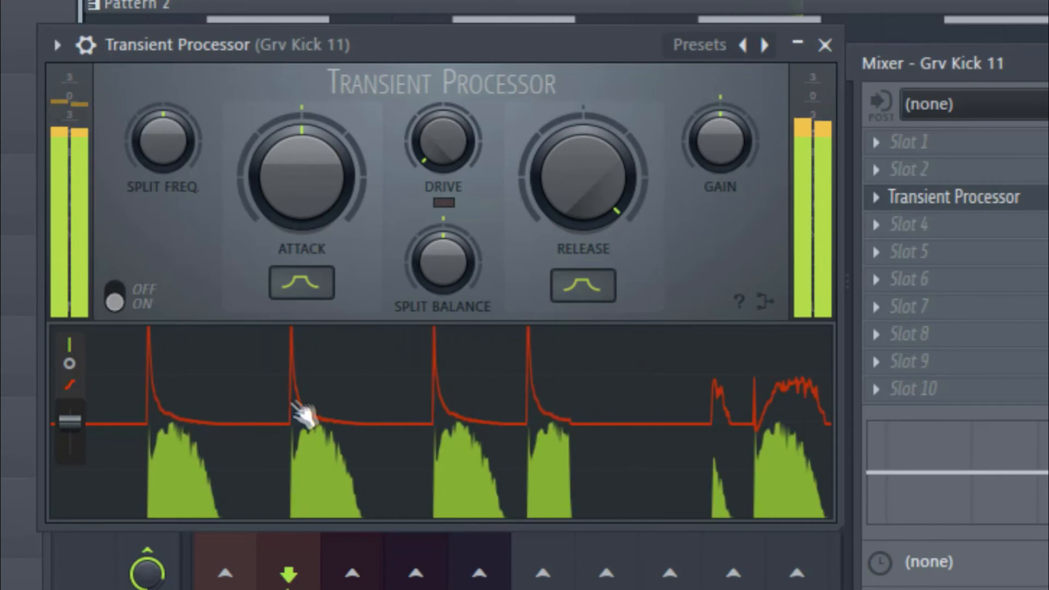
pyautogui.click(623, 486)
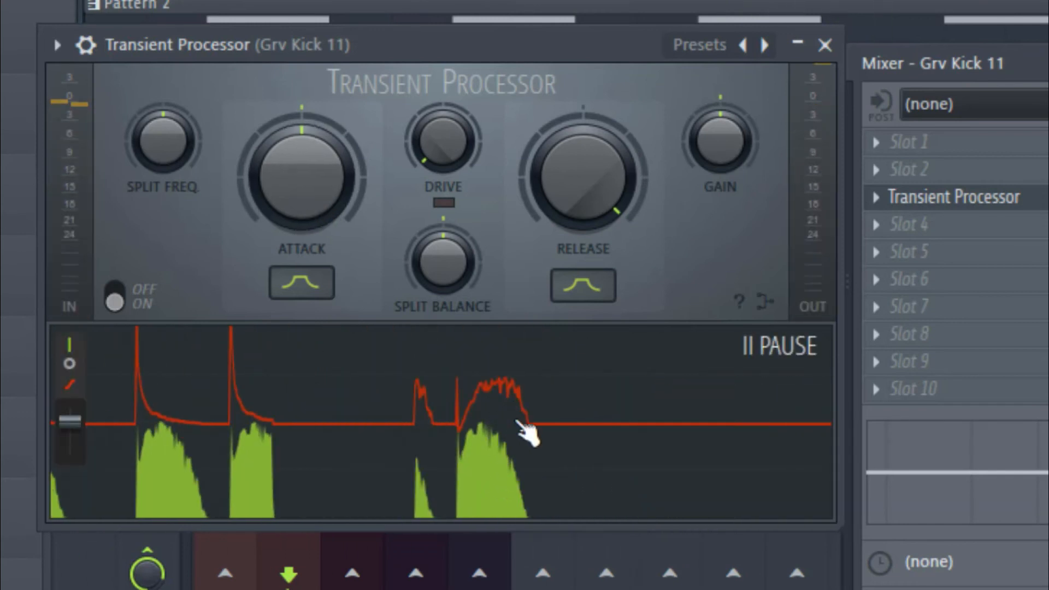